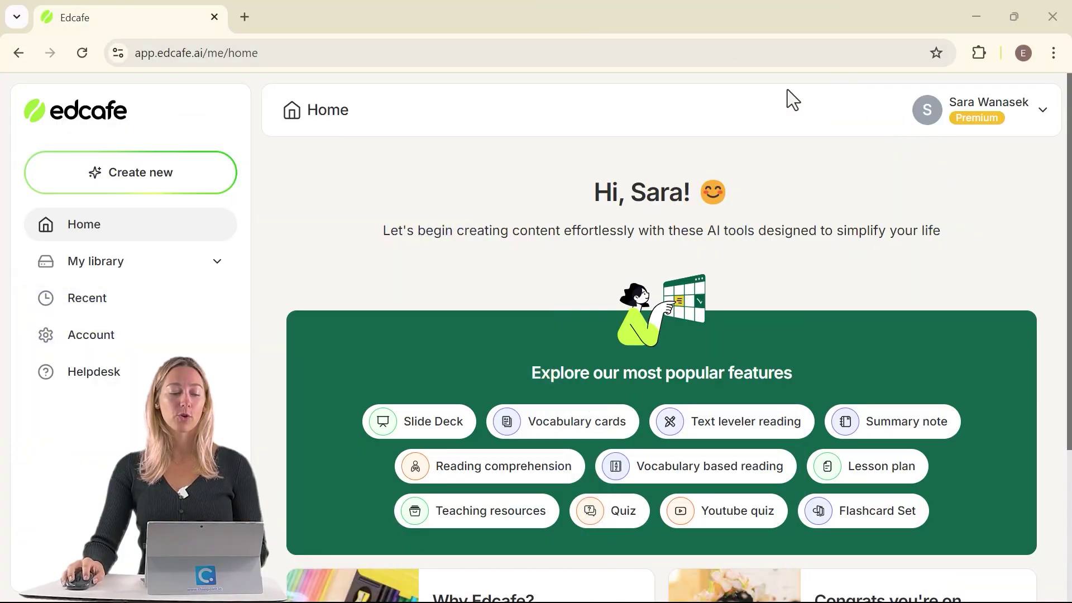
Begin a new Slide Deck from Create new and set its content source to Document.
{"action": "left_click", "coordinate": [188, 177]}
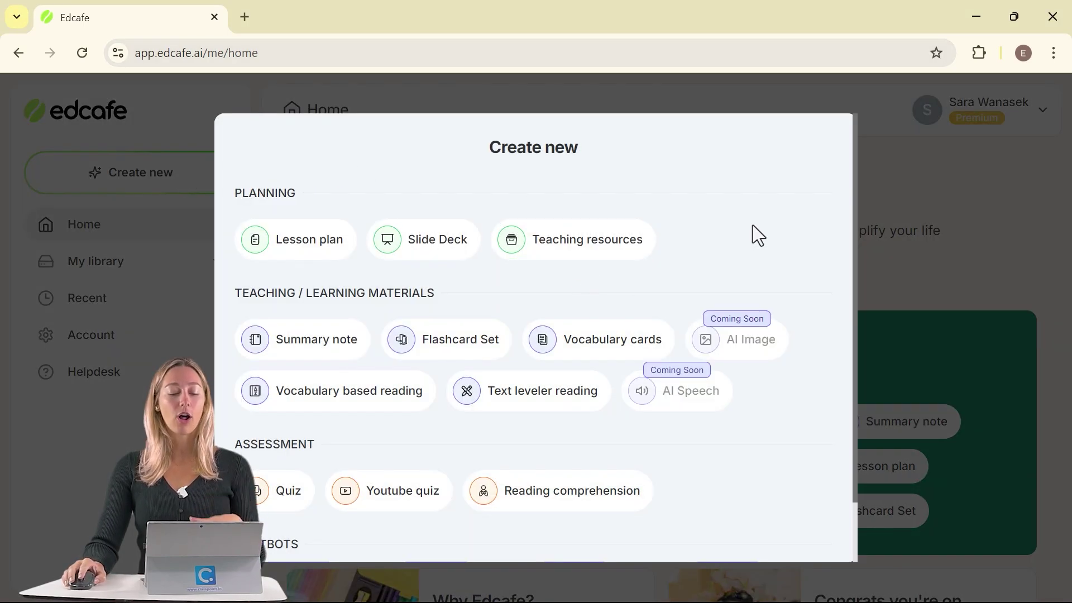
{"action": "scroll", "coordinate": [753, 229], "scroll_direction": "down", "scroll_amount": 2}
{"action": "scroll", "coordinate": [760, 243], "scroll_direction": "up", "scroll_amount": 2}
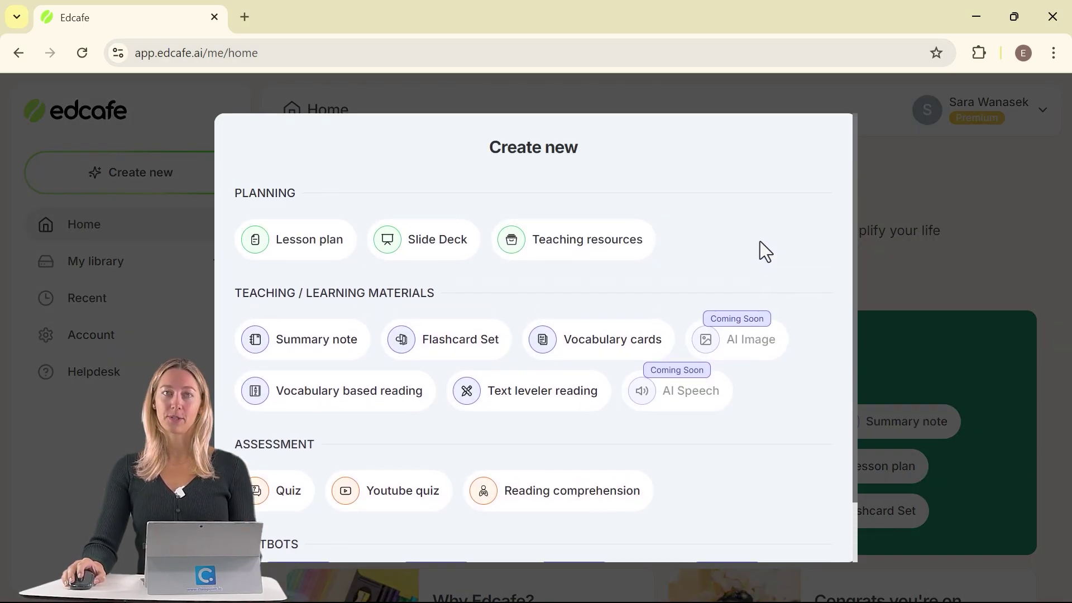
{"action": "left_click", "coordinate": [440, 247]}
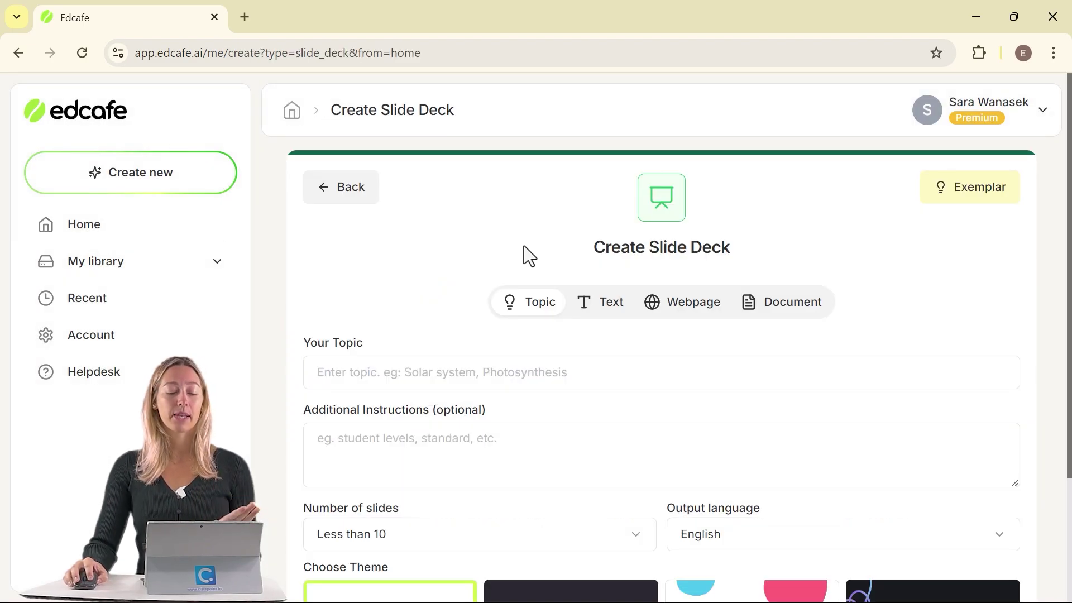
{"action": "left_click", "coordinate": [615, 319]}
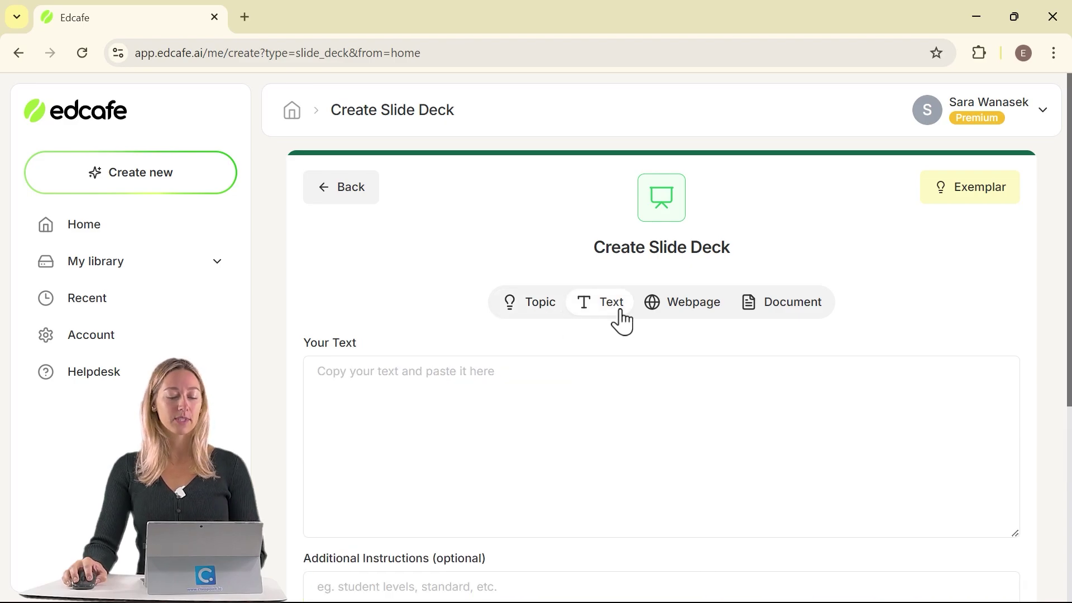
{"action": "left_click", "coordinate": [692, 319]}
{"action": "left_click", "coordinate": [786, 320]}
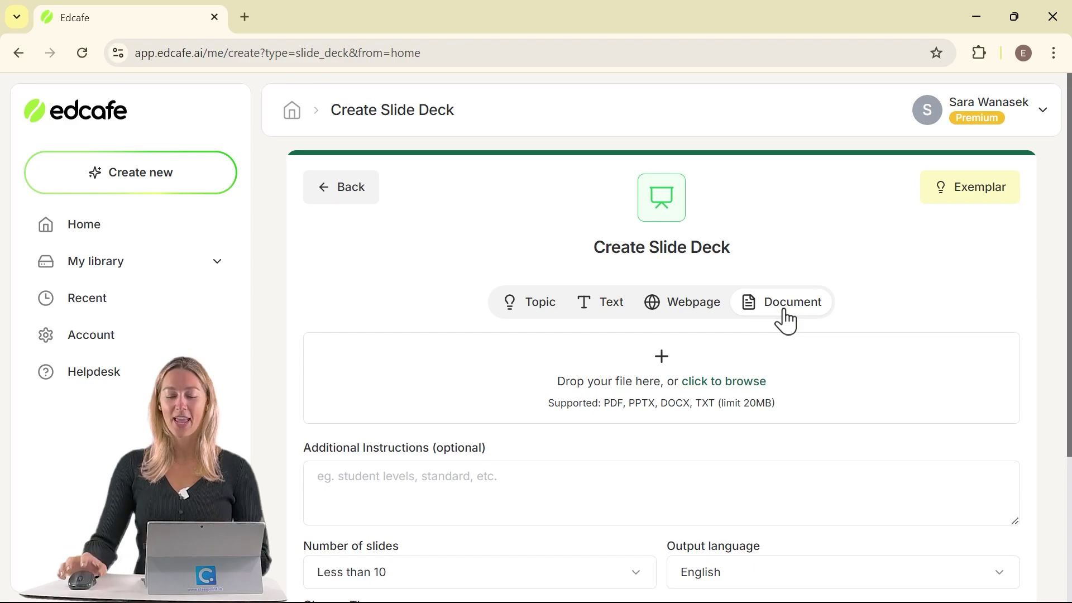
Upload Informative or Explanatory.pptx and paste instructions asking for more interactive questions.
{"action": "left_click", "coordinate": [720, 381]}
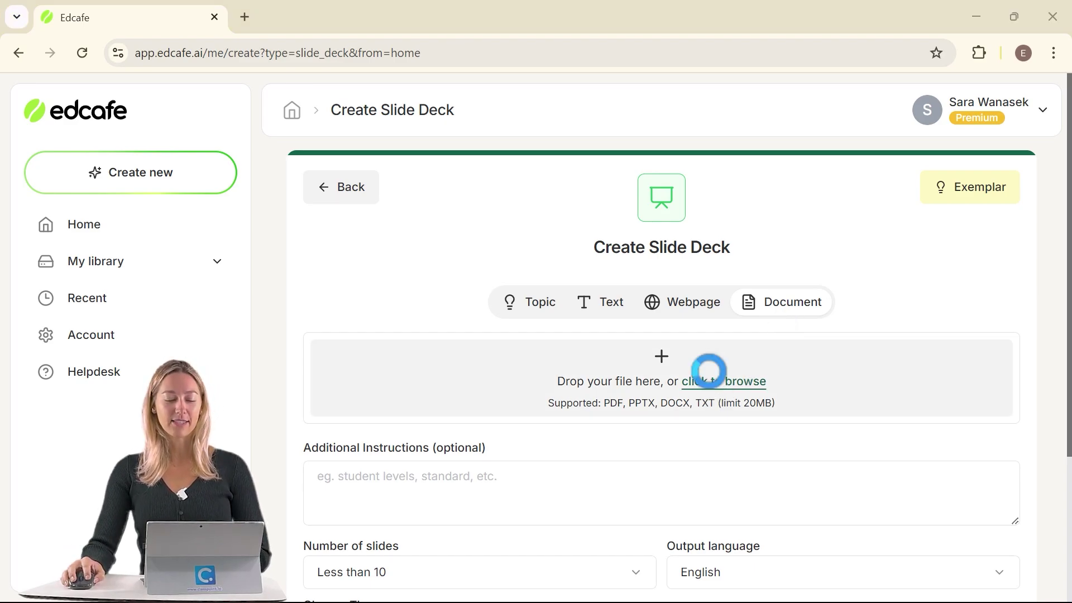
{"action": "left_click", "coordinate": [290, 151]}
{"action": "left_click", "coordinate": [403, 371]}
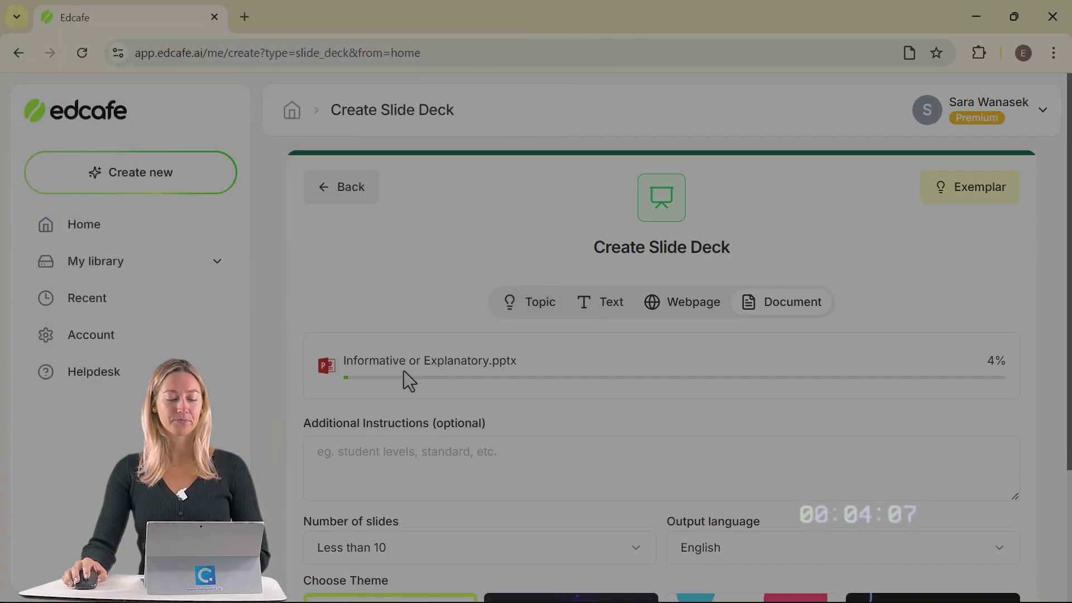
{"action": "scroll", "coordinate": [416, 368], "scroll_direction": "down", "scroll_amount": 2}
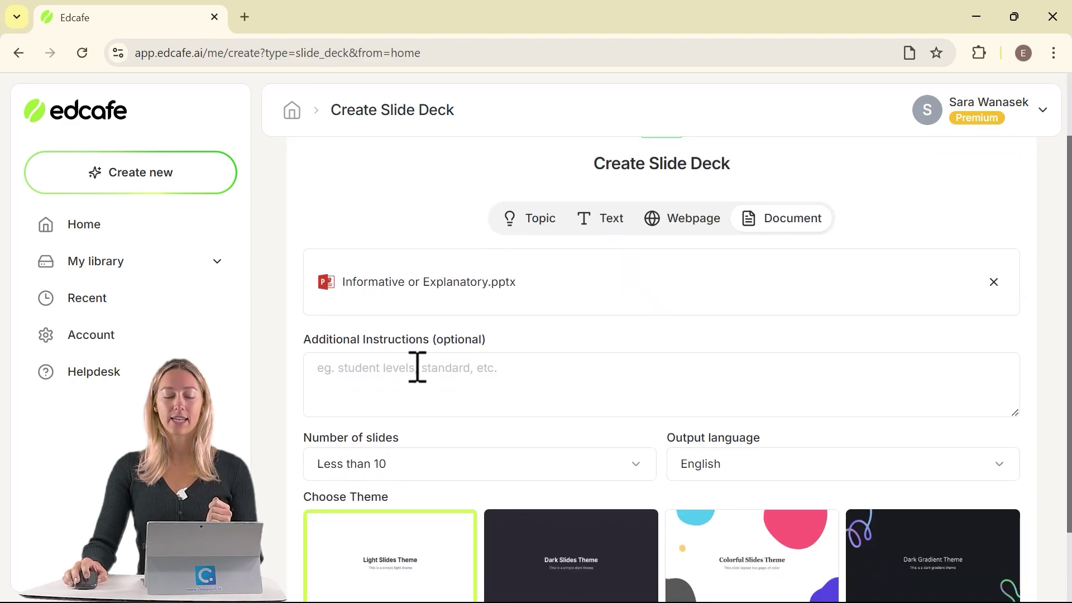
{"action": "left_click", "coordinate": [430, 371]}
{"action": "type", "text": "add in more interactivity like multiple choice, short answer, and word cloud questions"}
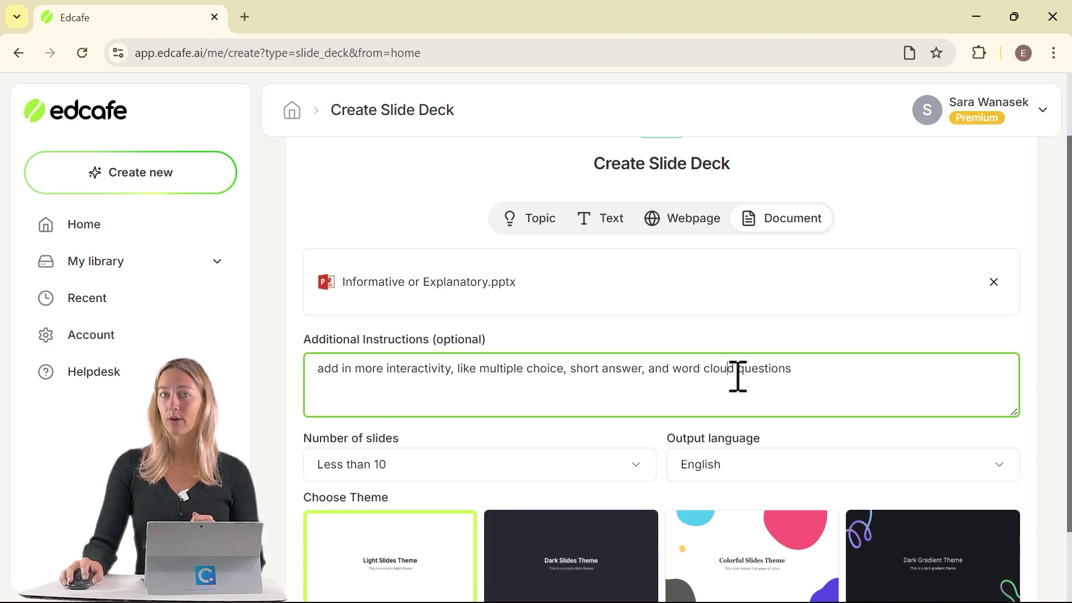
Keep the deck at Less than 10 slides and pick the Colorful Slides Theme.
{"action": "scroll", "coordinate": [737, 375], "scroll_direction": "down", "scroll_amount": 2}
{"action": "left_click", "coordinate": [509, 390]}
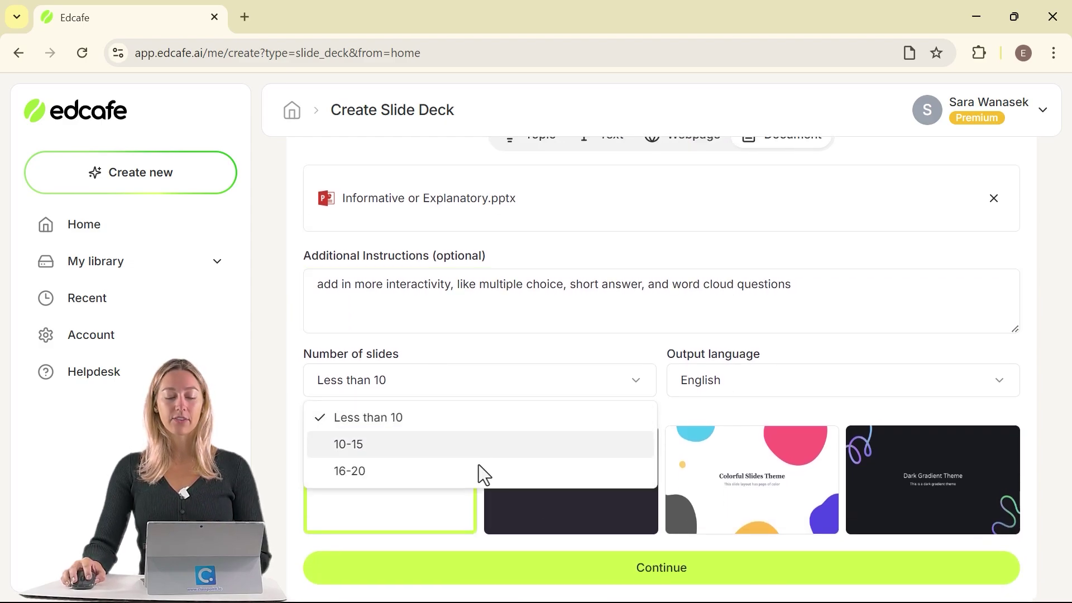
{"action": "left_click", "coordinate": [495, 428]}
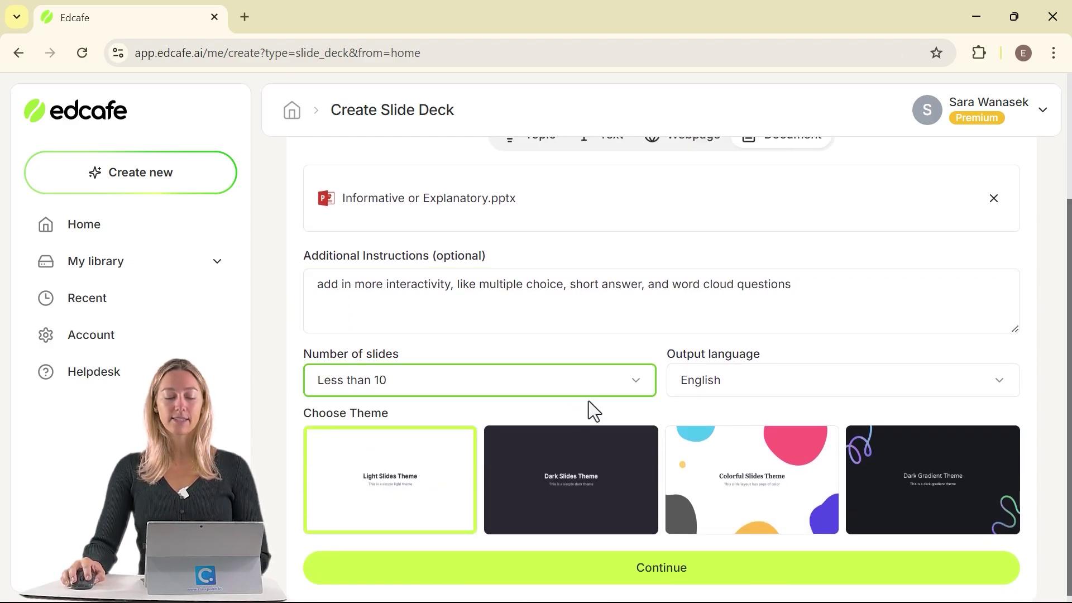
{"action": "left_click", "coordinate": [755, 472]}
Generate the outline and add 'Slide 10' reading 'Any further questions?' after Slide 9.
{"action": "left_click", "coordinate": [730, 572]}
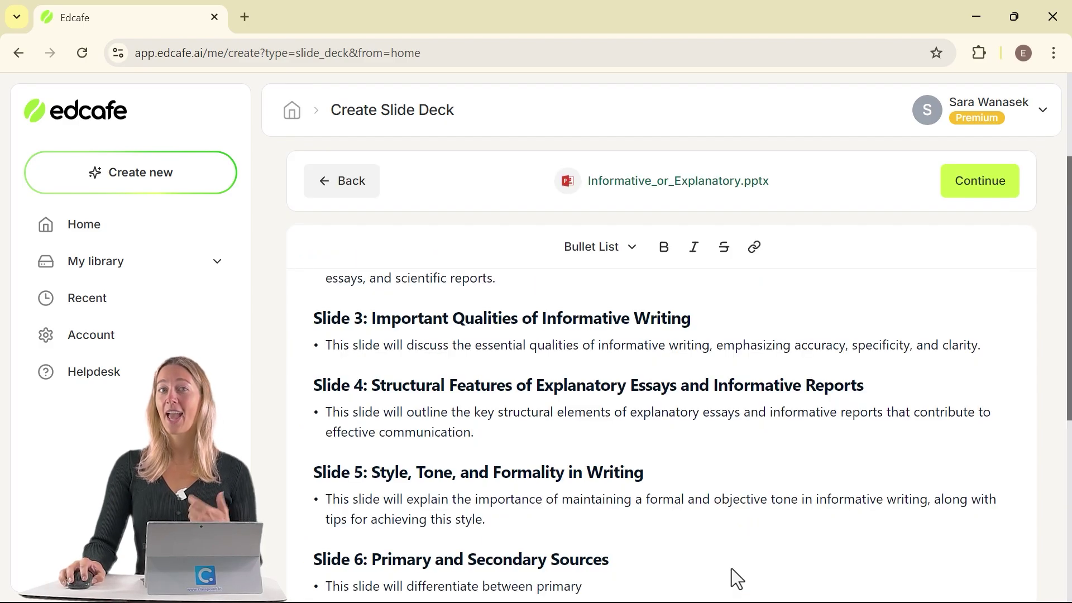
{"action": "scroll", "coordinate": [709, 517], "scroll_direction": "down", "scroll_amount": 6}
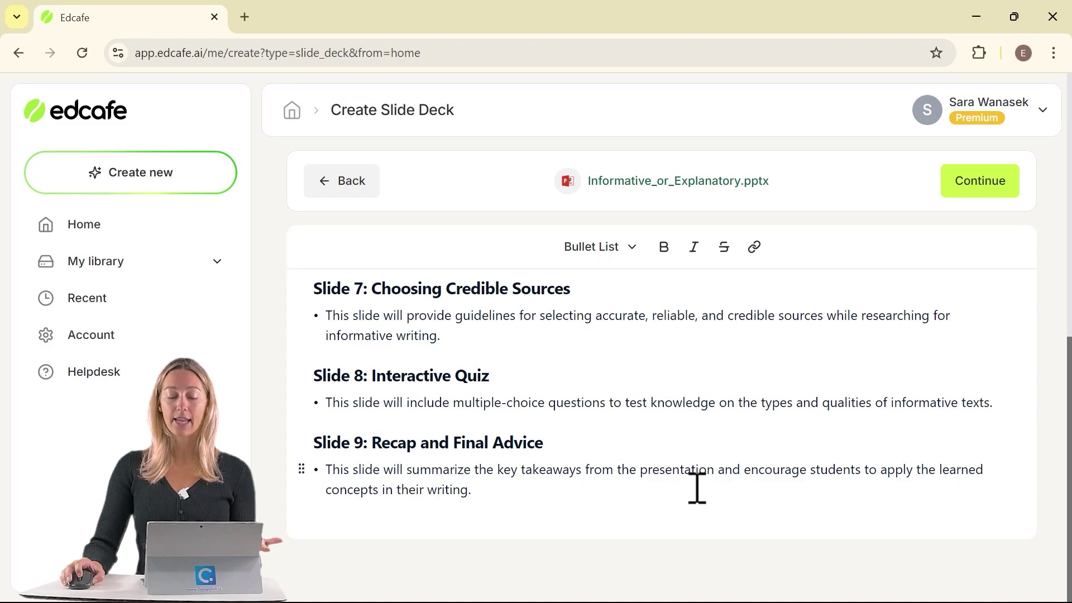
{"action": "key", "text": "Return"}
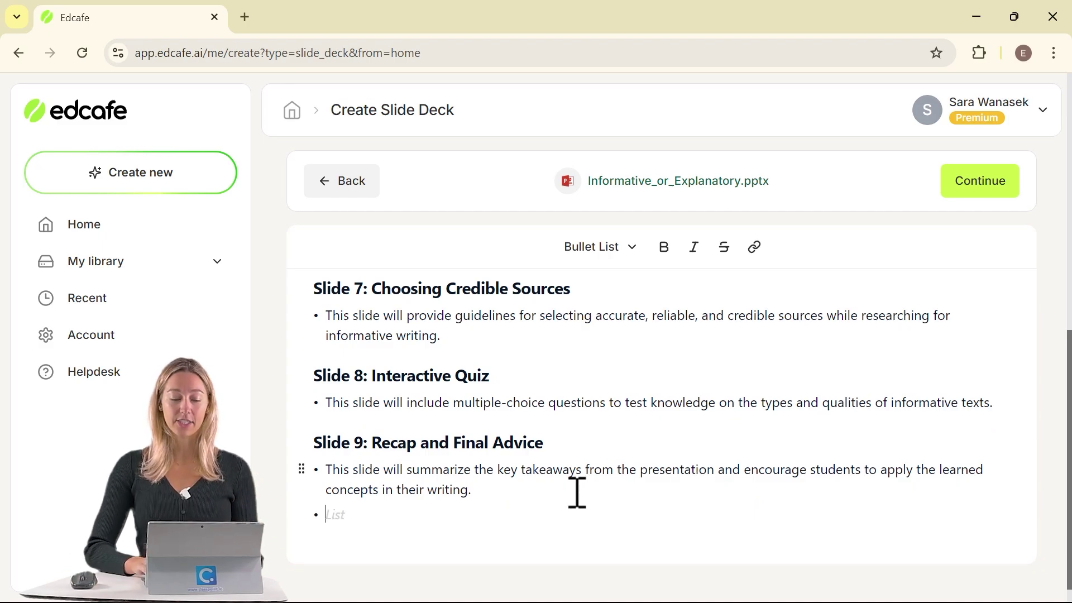
{"action": "key", "text": "Return"}
{"action": "type", "text": "Slide 10"}
{"action": "key", "text": "Return"}
{"action": "type", "text": "Any further questions?"}
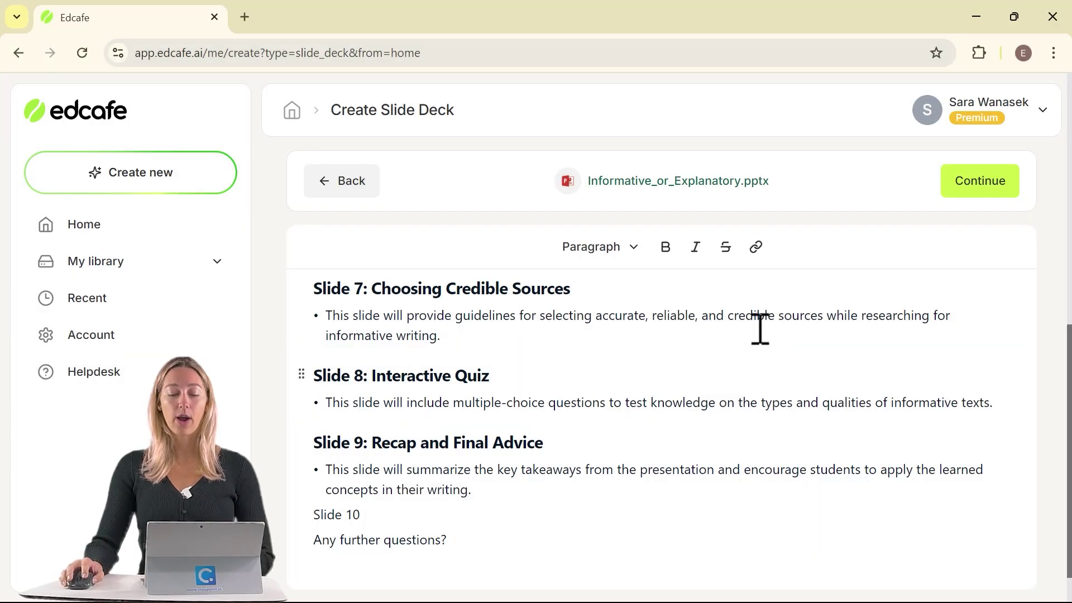
Generate the full colourful deck from the outline, review its slides, and begin saving it.
{"action": "left_click", "coordinate": [976, 193]}
{"action": "scroll", "coordinate": [743, 302], "scroll_direction": "down", "scroll_amount": 5}
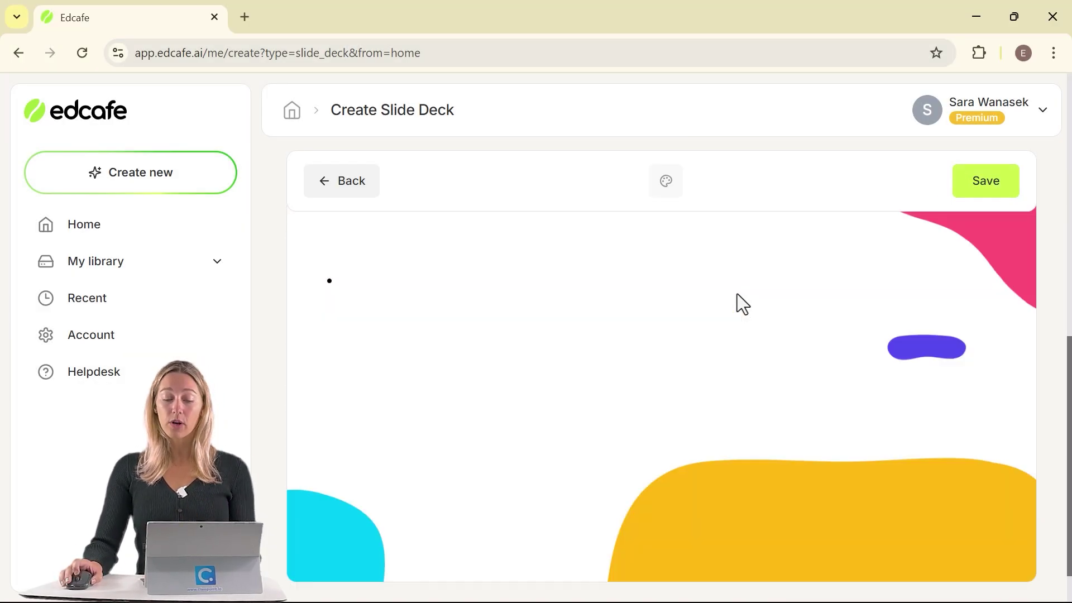
{"action": "scroll", "coordinate": [500, 328], "scroll_direction": "down", "scroll_amount": 5}
{"action": "scroll", "coordinate": [505, 338], "scroll_direction": "down", "scroll_amount": 3}
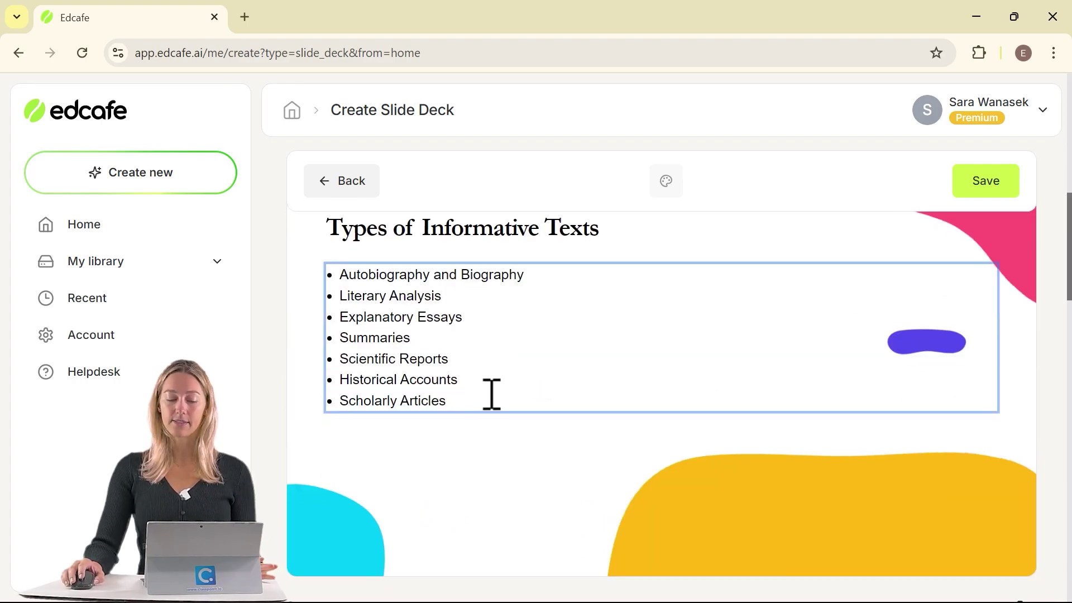
{"action": "left_click", "coordinate": [972, 193]}
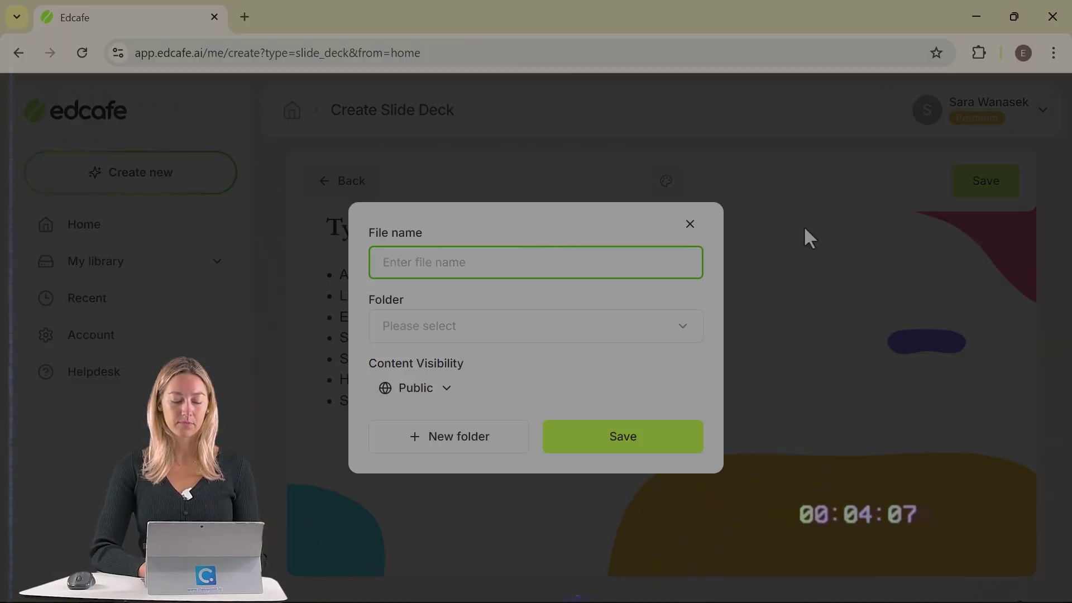
Save the deck as 'Updated Eng Deck' and export it as a Microsoft PowerPoint file.
{"action": "type", "text": "Updated Eng Deck"}
{"action": "left_click", "coordinate": [652, 436]}
{"action": "left_click", "coordinate": [1003, 182]}
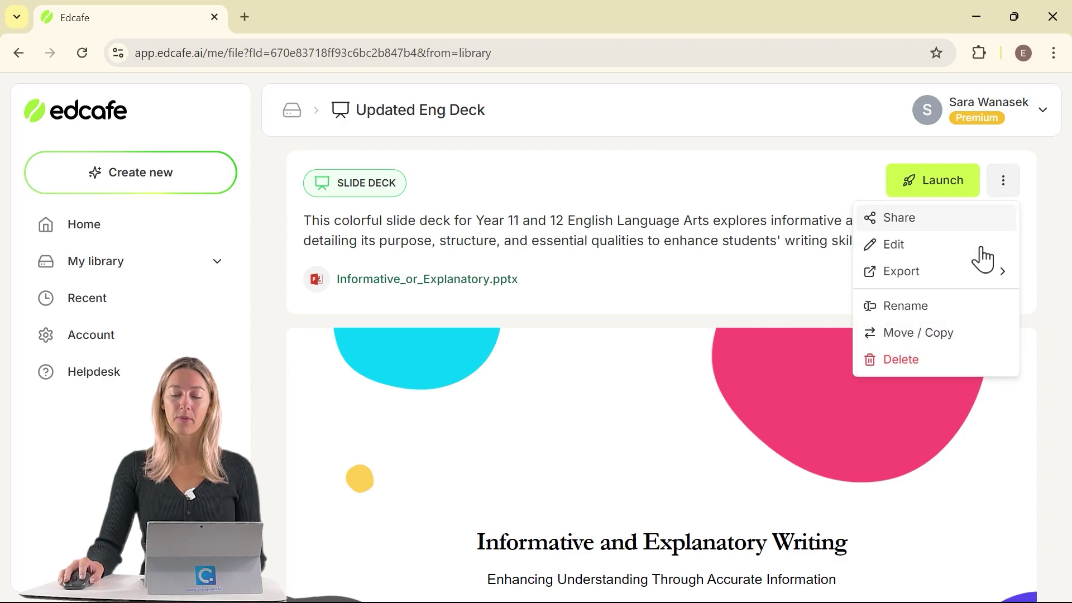
{"action": "mouse_move", "coordinate": [977, 277]}
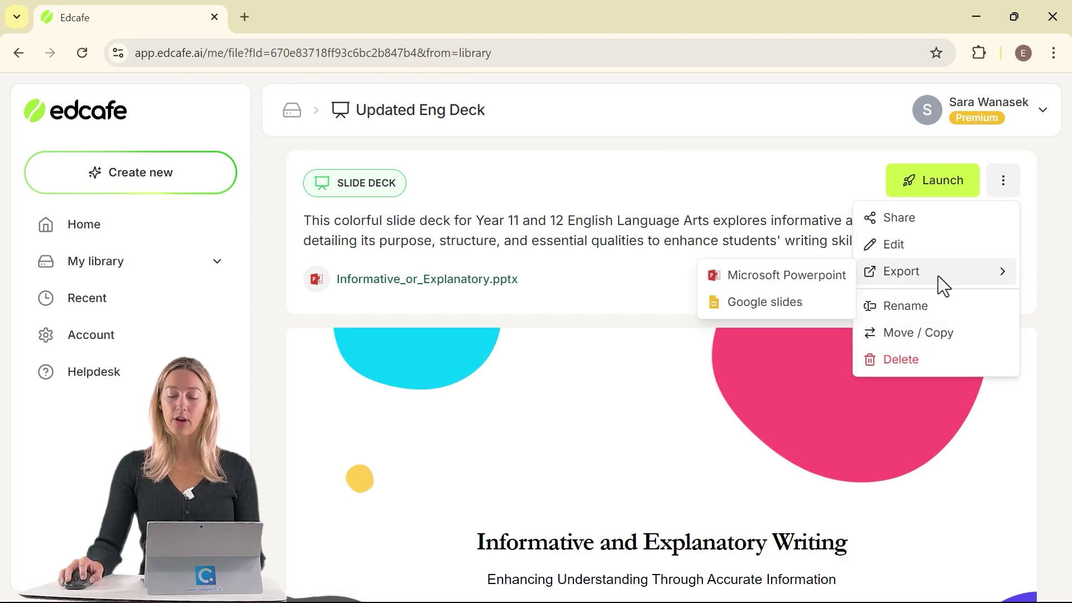
{"action": "left_click", "coordinate": [820, 272]}
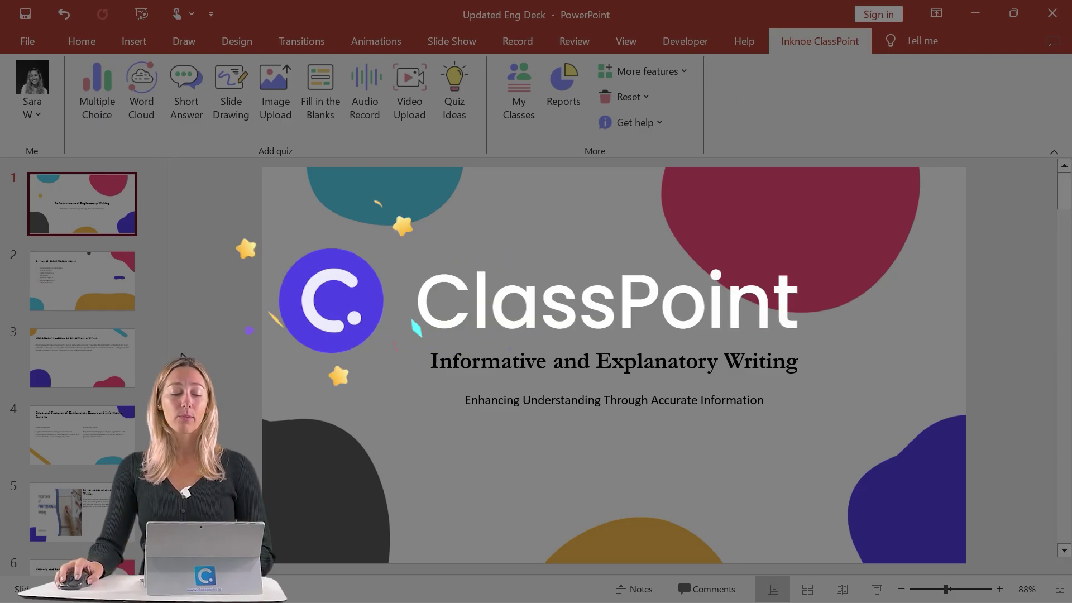
Add a 3-choice ClassPoint Multiple Choice activity to slide 8 and start the slide show.
{"action": "scroll", "coordinate": [81, 407], "scroll_direction": "down", "scroll_amount": 3}
{"action": "left_click", "coordinate": [93, 470]}
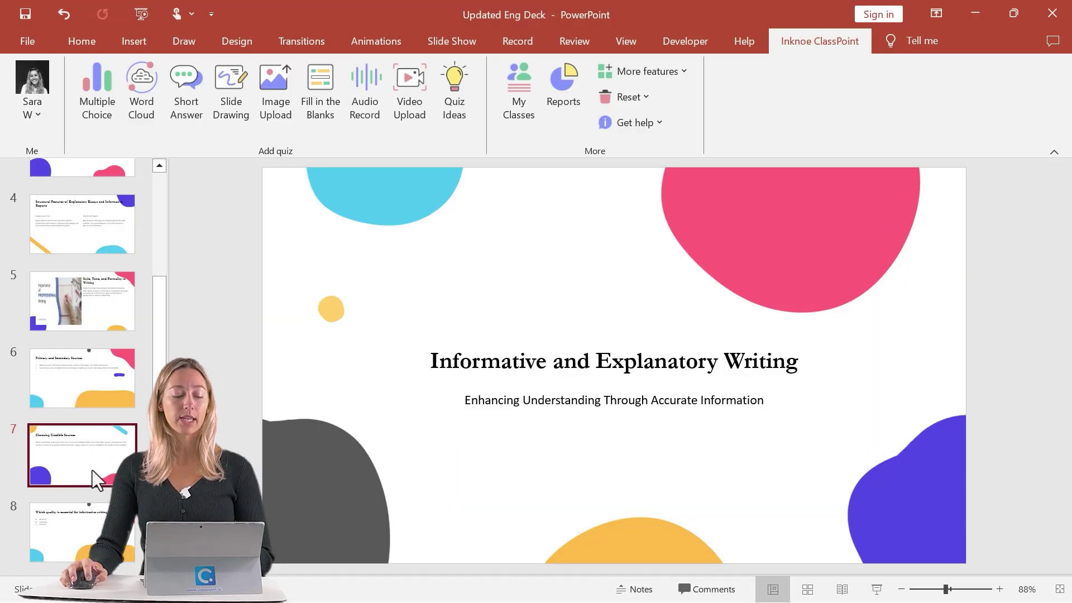
{"action": "left_click", "coordinate": [82, 530]}
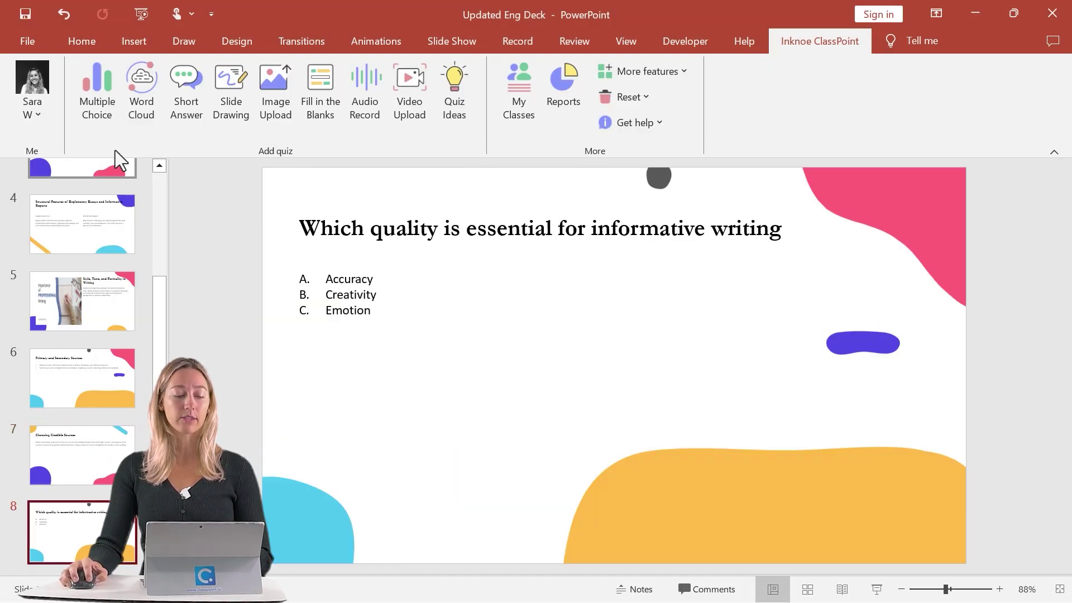
{"action": "left_click", "coordinate": [105, 92]}
{"action": "left_click", "coordinate": [838, 301]}
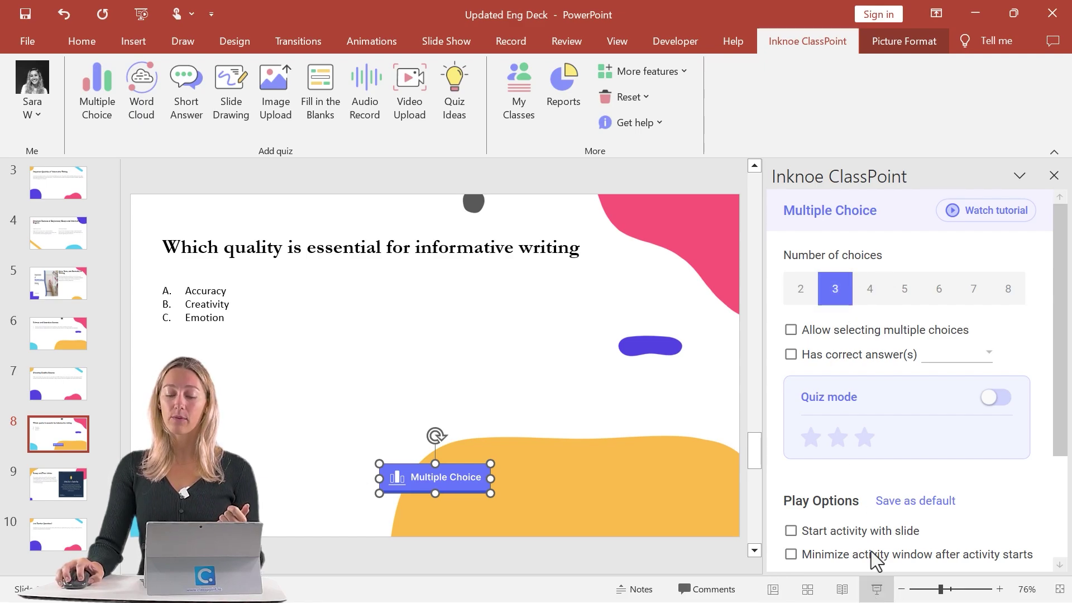
{"action": "left_click", "coordinate": [877, 589]}
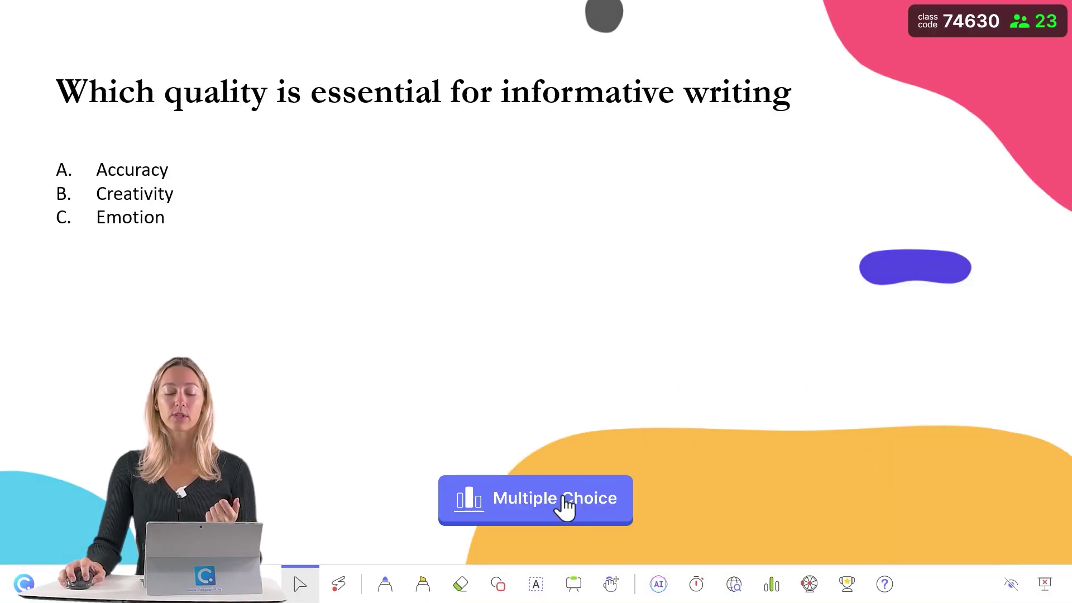
Launch a live multiple-choice poll on the informative-writing question slide.
{"action": "left_click", "coordinate": [565, 499]}
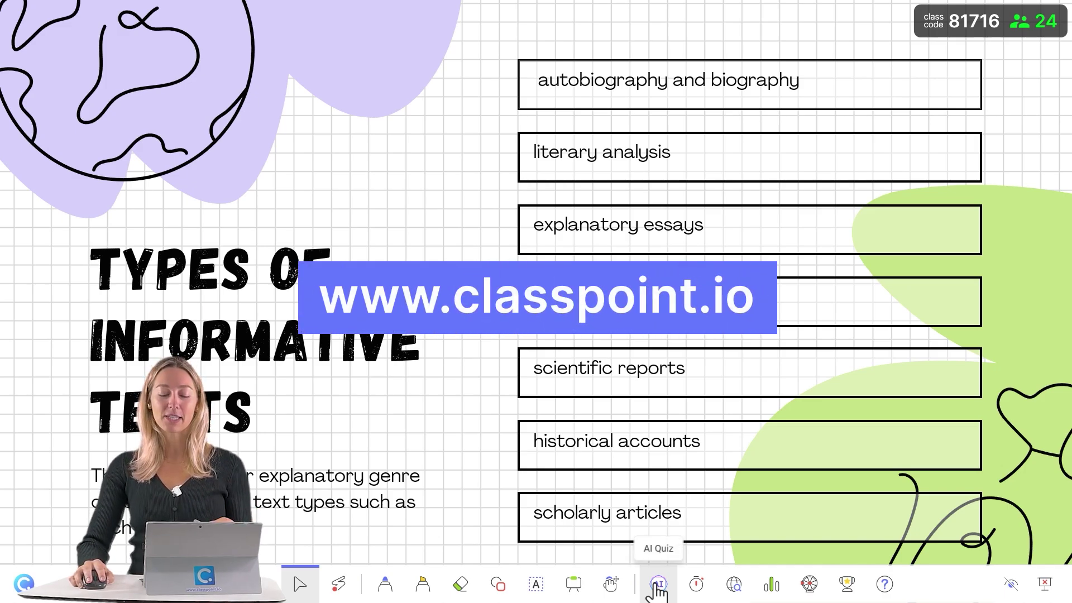
Generate an AI Quiz question, with multiple choice and fill-in-the-blanks enabled, and save it as a slide.
{"action": "left_click", "coordinate": [658, 584]}
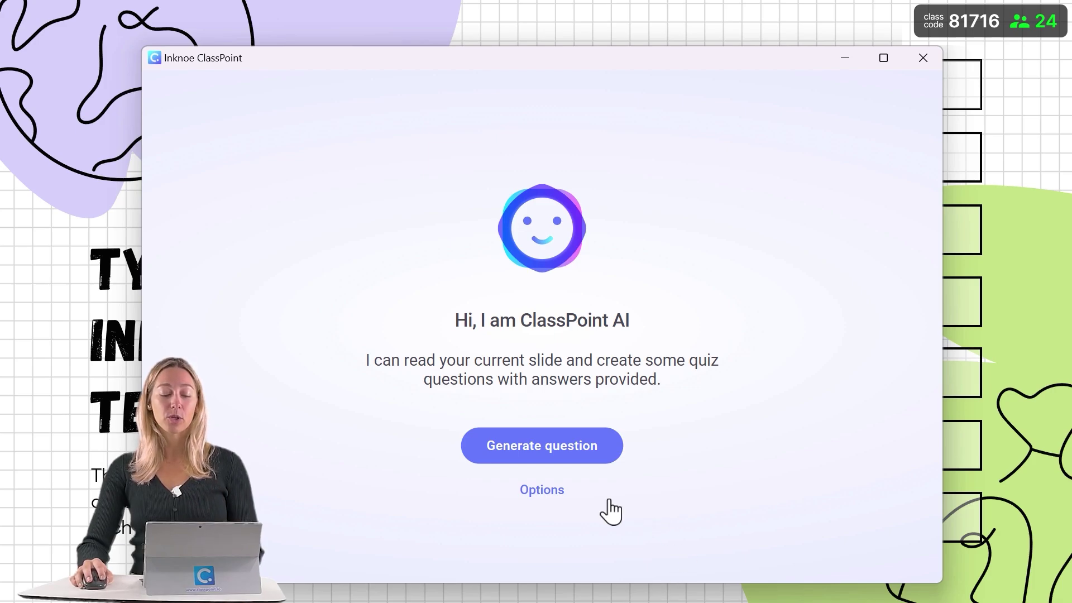
{"action": "left_click", "coordinate": [542, 490]}
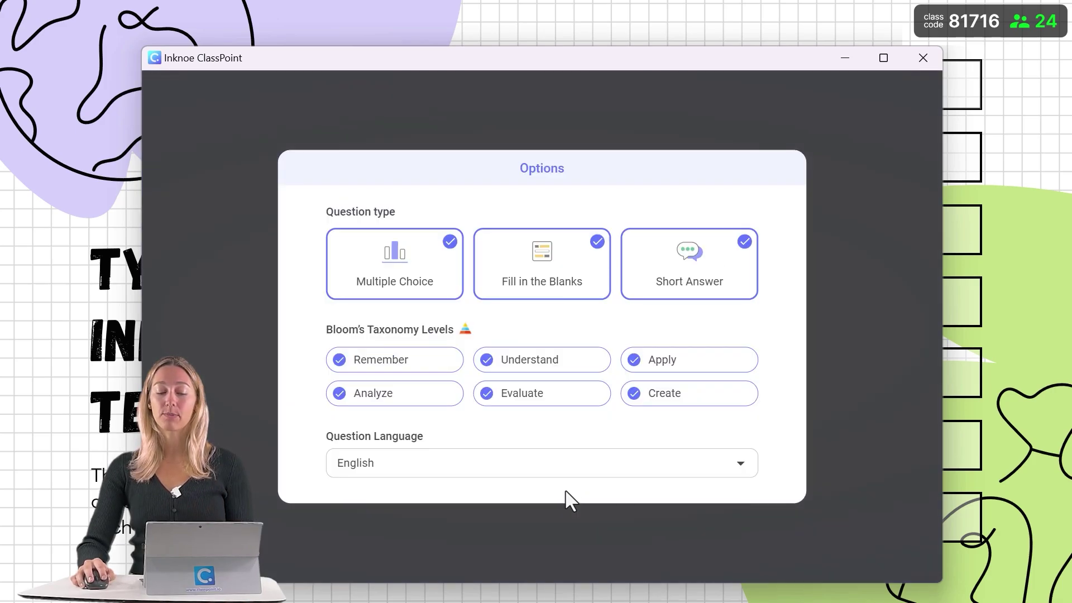
{"action": "left_click", "coordinate": [428, 291]}
{"action": "left_click", "coordinate": [537, 284]}
{"action": "left_click", "coordinate": [574, 291]}
{"action": "left_click", "coordinate": [437, 291]}
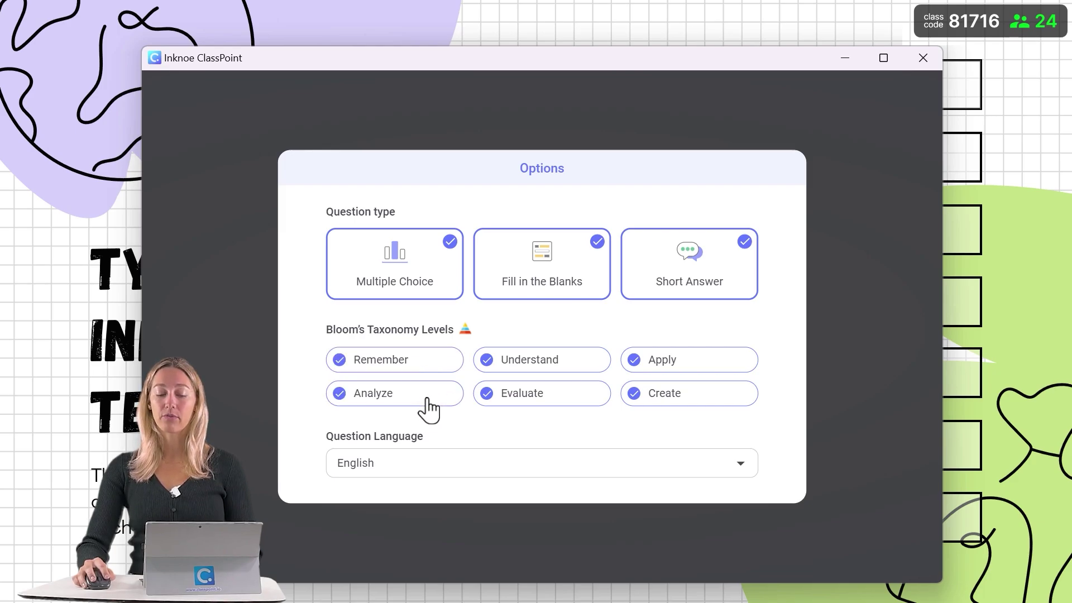
{"action": "left_click", "coordinate": [789, 338]}
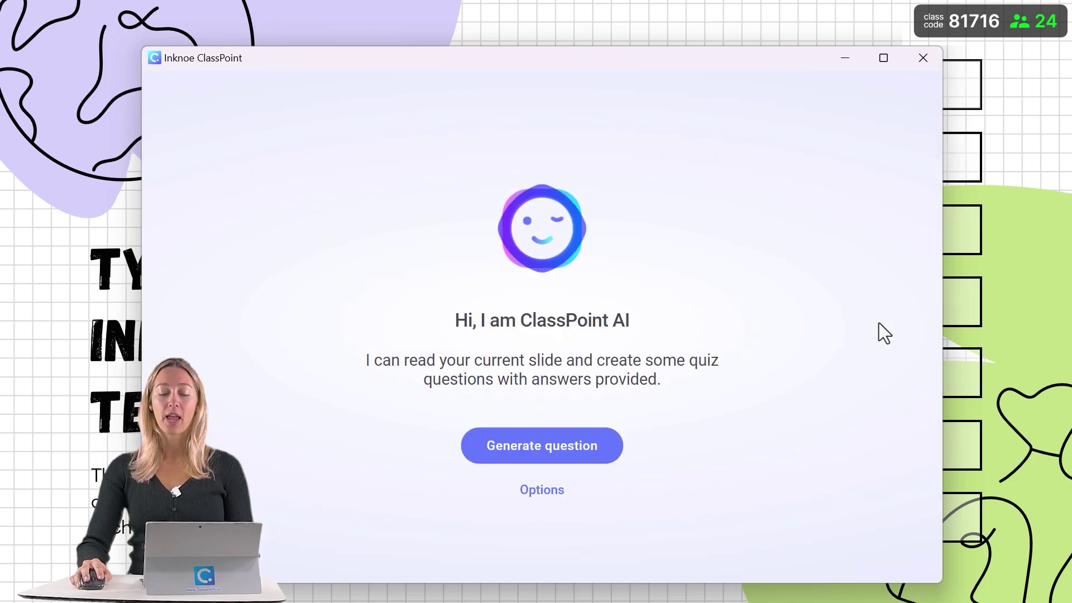
{"action": "left_click", "coordinate": [584, 445]}
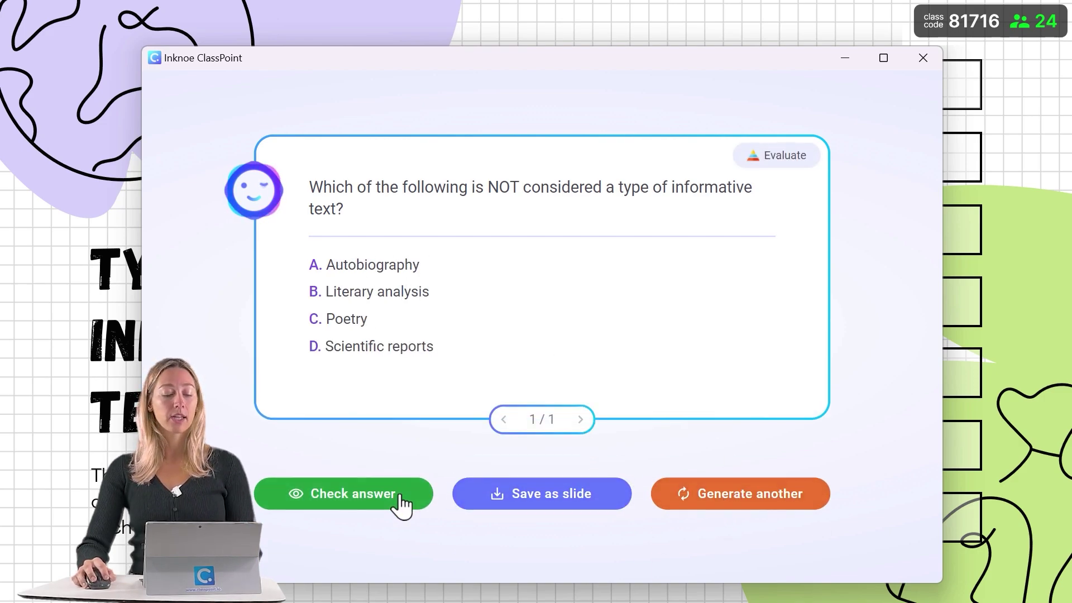
{"action": "left_click", "coordinate": [526, 500]}
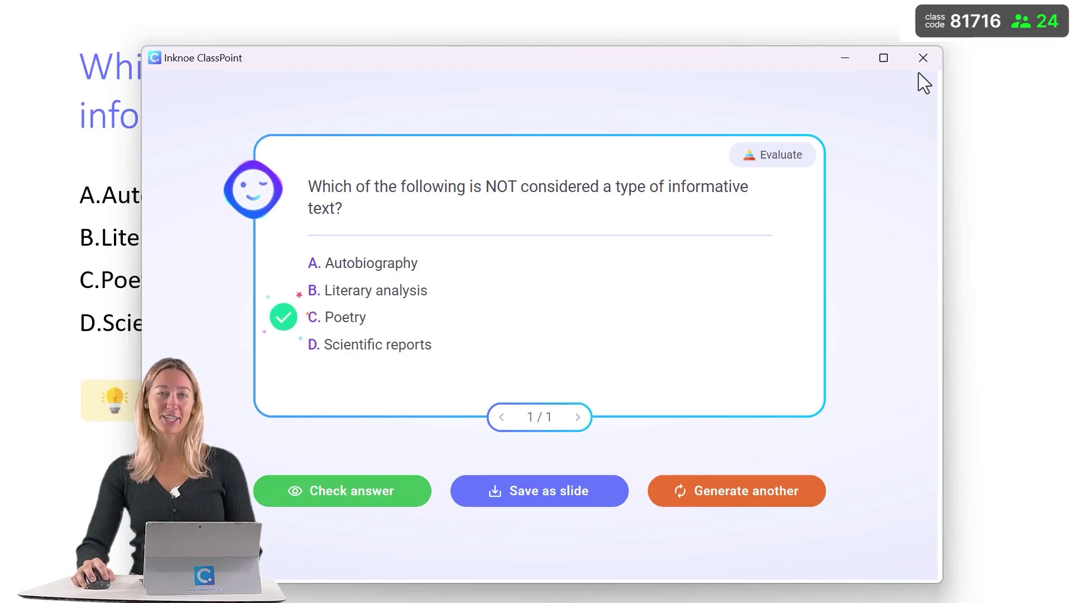
Close the AI quiz window and collect students' multiple-choice answers on the new question slide.
{"action": "left_click", "coordinate": [923, 58]}
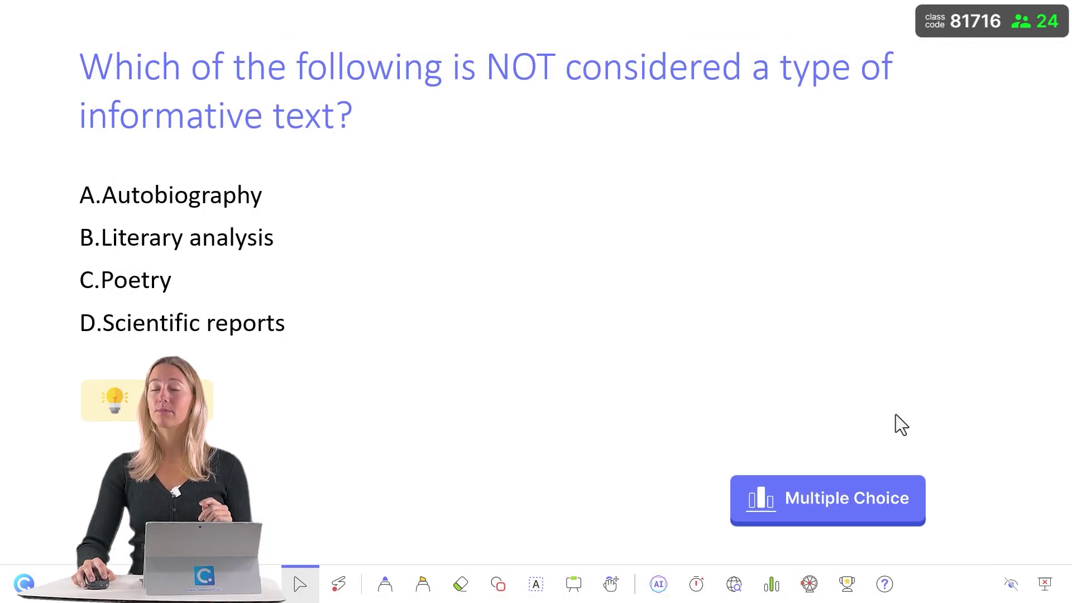
{"action": "left_click", "coordinate": [877, 519]}
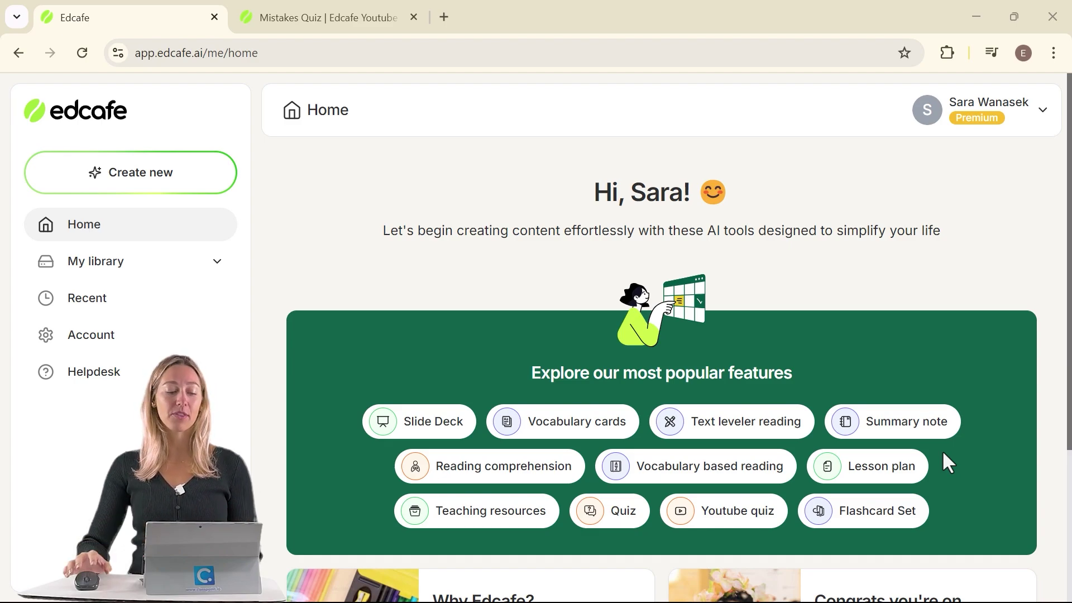
Start a YouTube quiz and load the 'How to overcome your mistakes' video from its pasted link.
{"action": "left_click", "coordinate": [179, 175]}
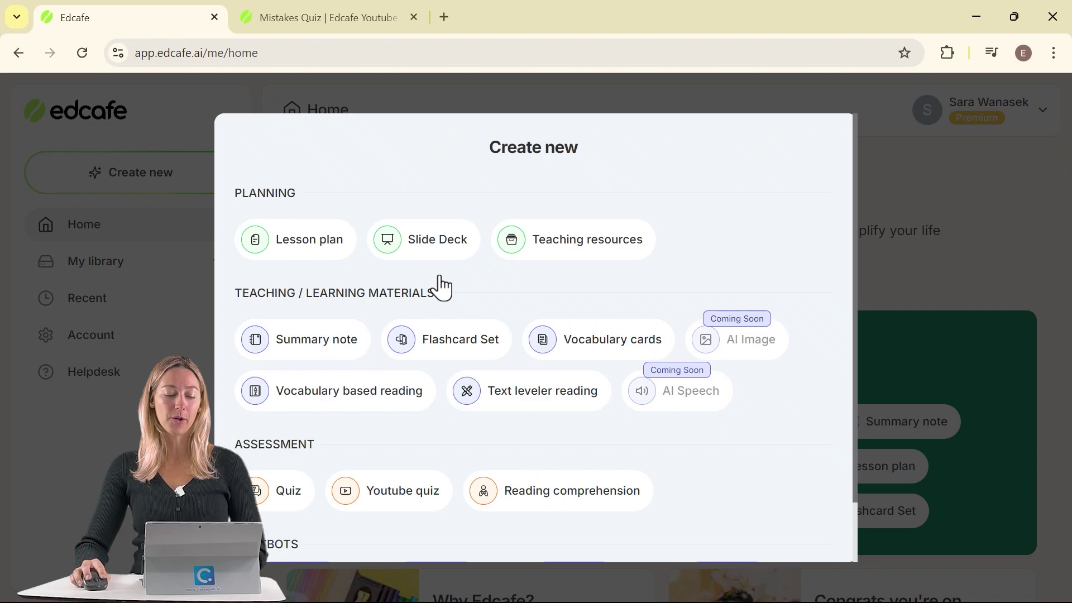
{"action": "left_click", "coordinate": [397, 490]}
{"action": "left_click", "coordinate": [429, 351]}
{"action": "type", "text": "https://youtu.be/eBz7iUJu9UM"}
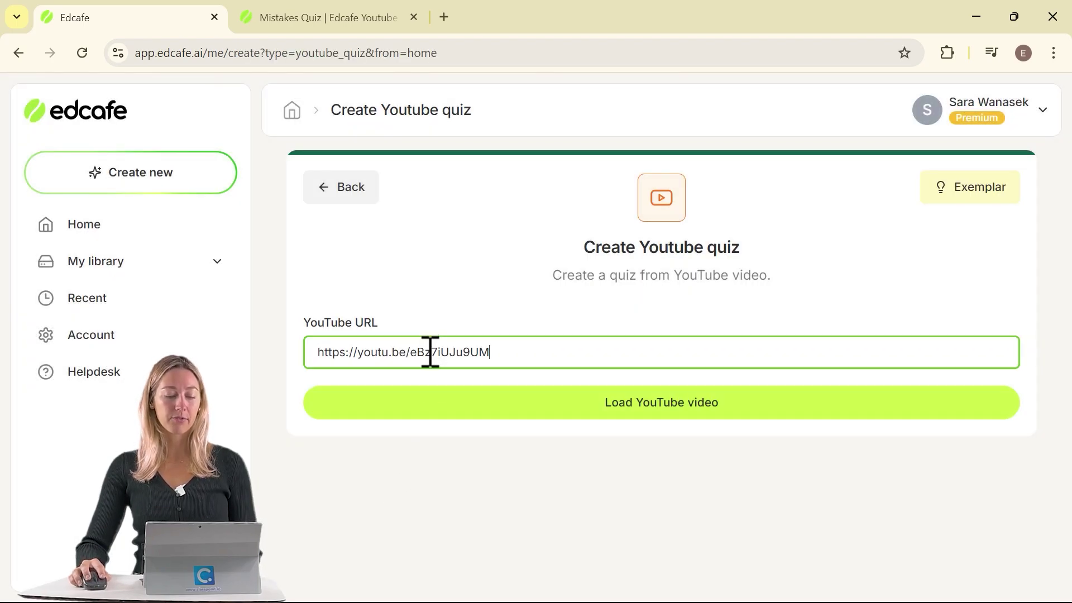
{"action": "left_click", "coordinate": [436, 415]}
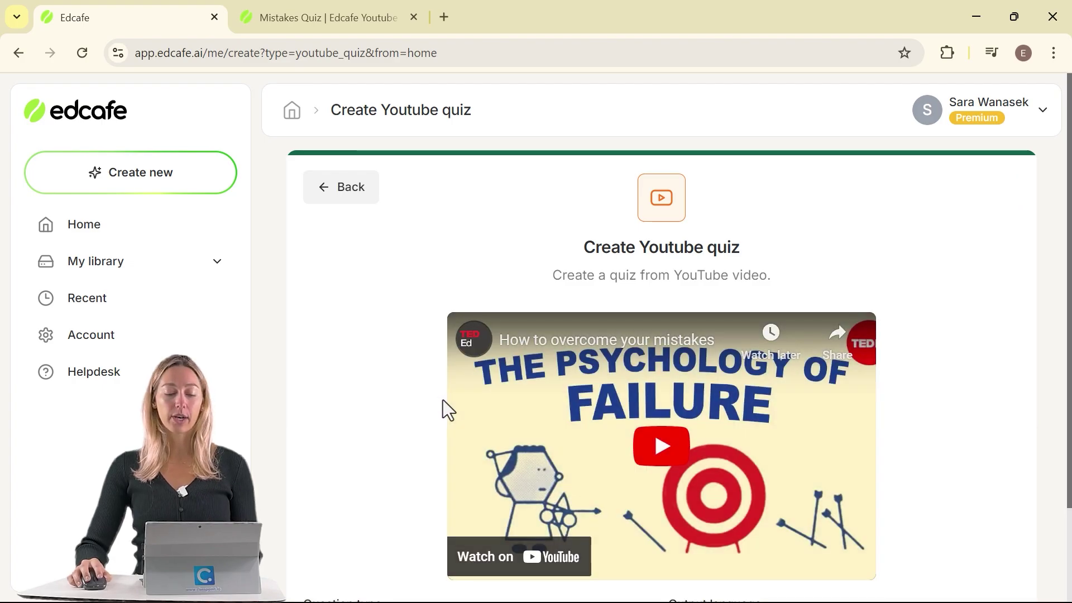
Set the question type to Multiple Choice and generate the quiz.
{"action": "scroll", "coordinate": [443, 399], "scroll_direction": "down", "scroll_amount": 2}
{"action": "left_click", "coordinate": [443, 517]}
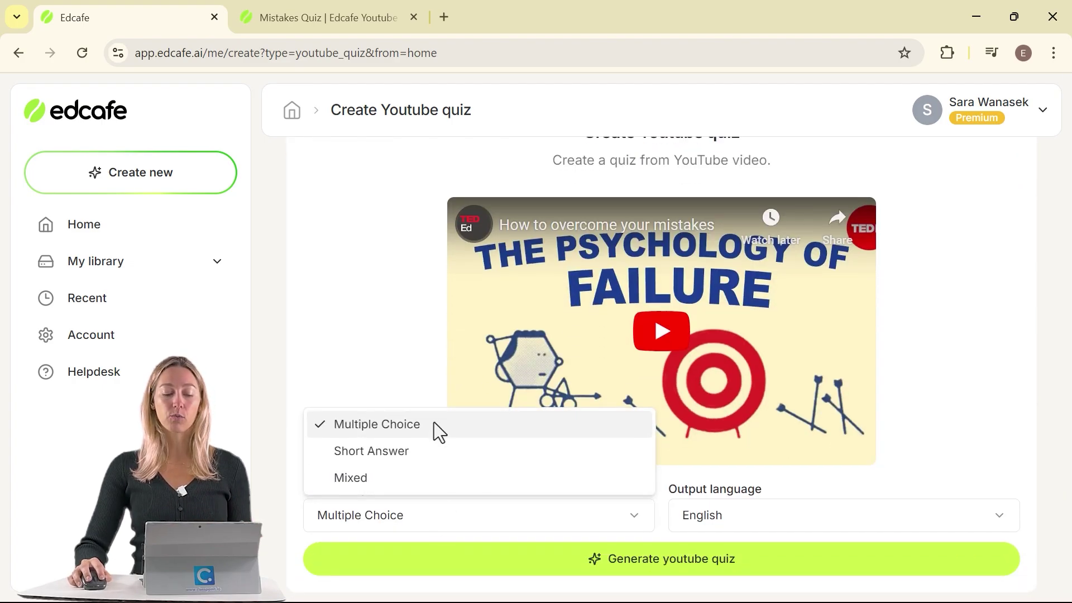
{"action": "left_click", "coordinate": [416, 477]}
{"action": "left_click", "coordinate": [422, 535]}
{"action": "left_click", "coordinate": [436, 422]}
{"action": "left_click", "coordinate": [548, 575]}
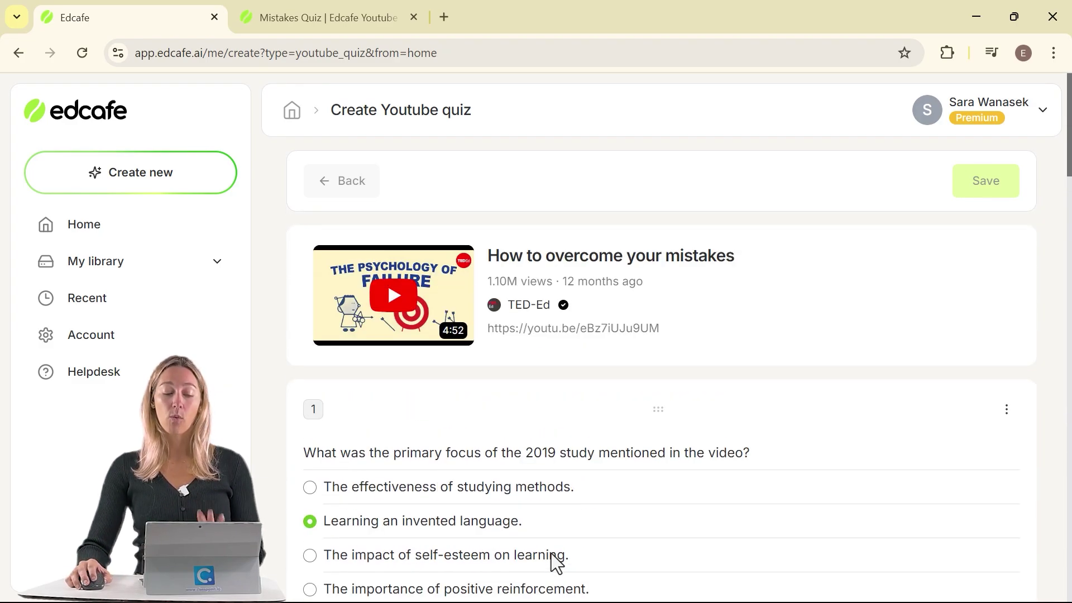
Review and edit question 1's wording, first answer option and explanation.
{"action": "scroll", "coordinate": [558, 553], "scroll_direction": "down", "scroll_amount": 3}
{"action": "left_click", "coordinate": [708, 290]}
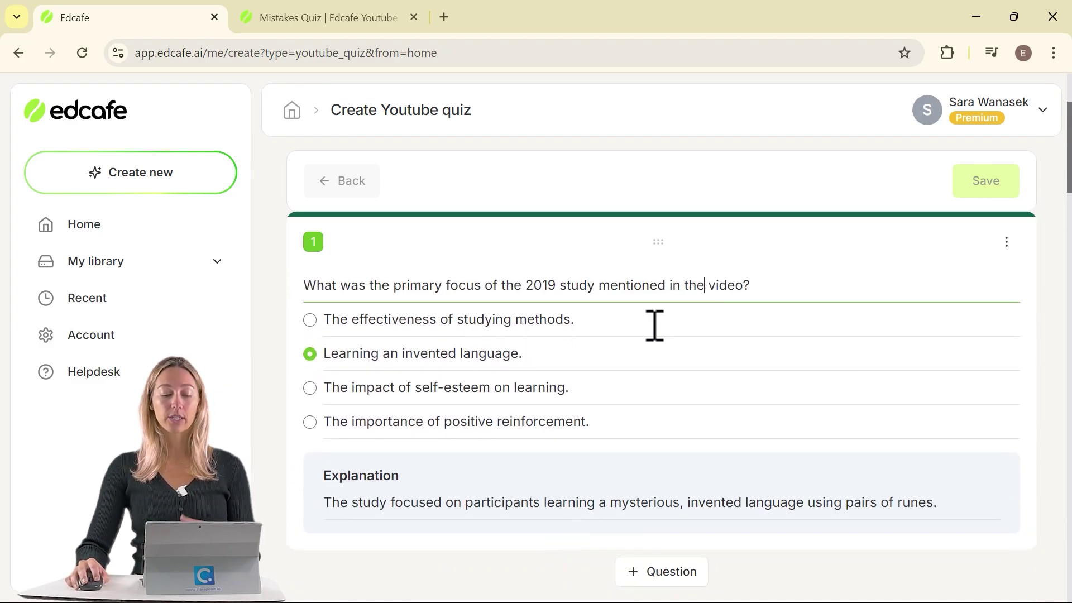
{"action": "left_click", "coordinate": [653, 325]}
{"action": "scroll", "coordinate": [658, 328], "scroll_direction": "down", "scroll_amount": 1}
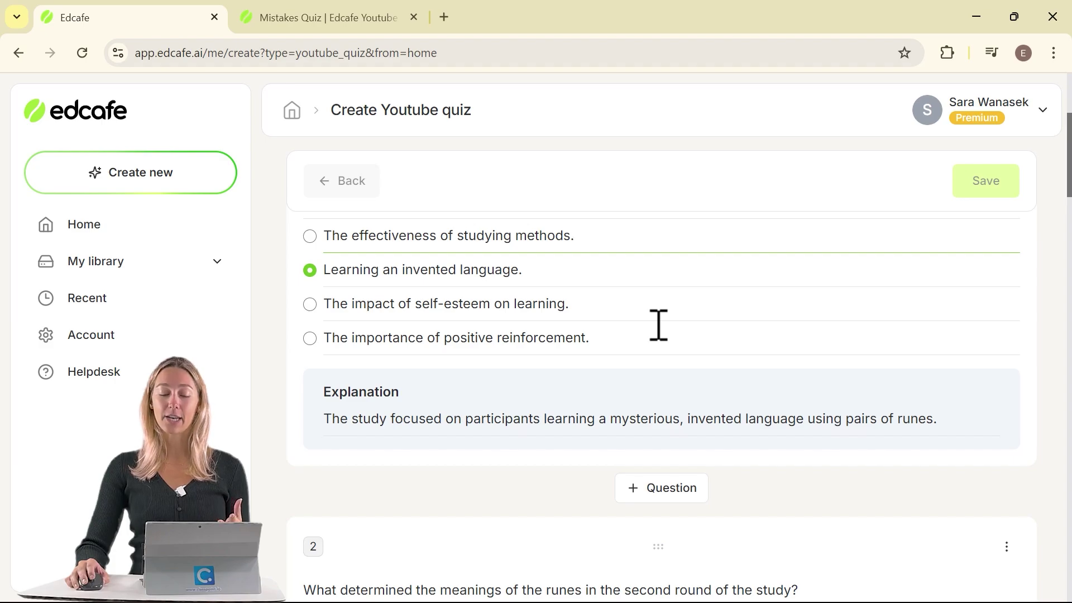
{"action": "left_click", "coordinate": [576, 418]}
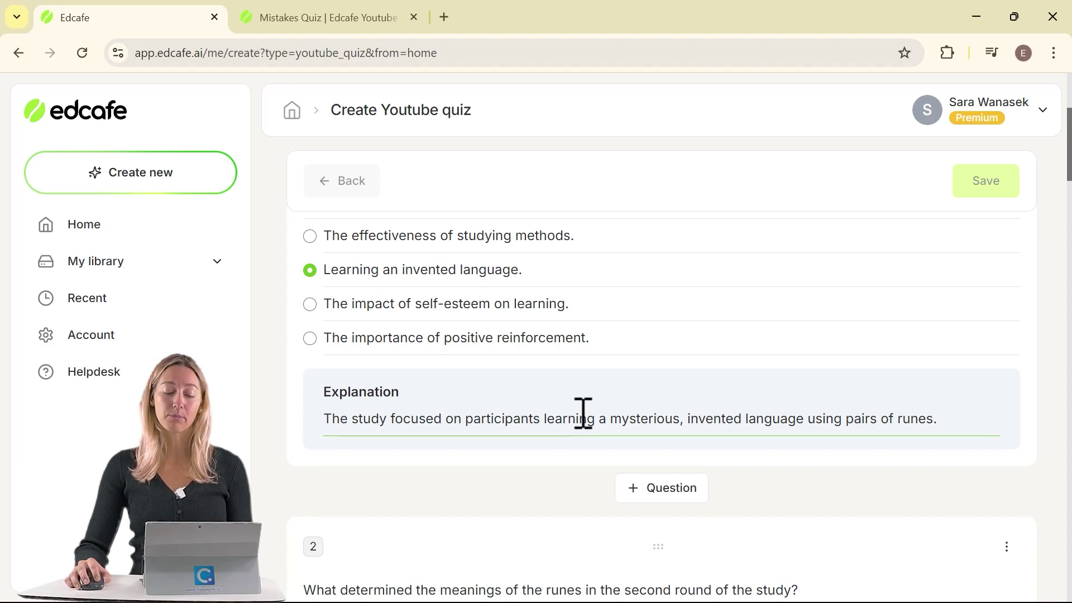
{"action": "scroll", "coordinate": [598, 411], "scroll_direction": "down", "scroll_amount": 1}
{"action": "scroll", "coordinate": [598, 419], "scroll_direction": "up", "scroll_amount": 5}
{"action": "left_click", "coordinate": [599, 413]}
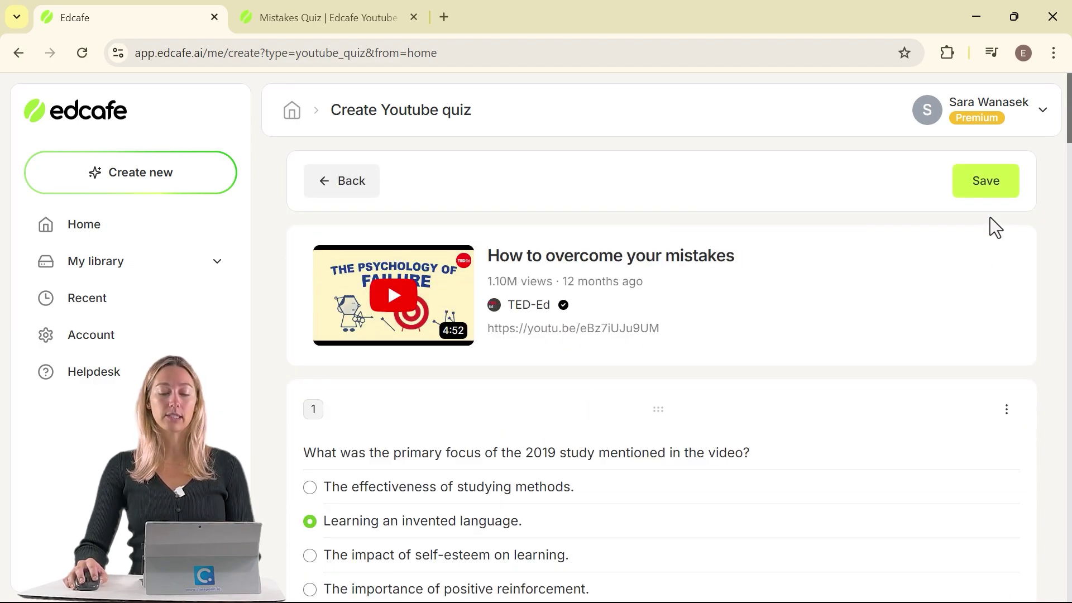
Save the quiz as 'Mistakes Quizzes' and launch it to students.
{"action": "left_click", "coordinate": [987, 181]}
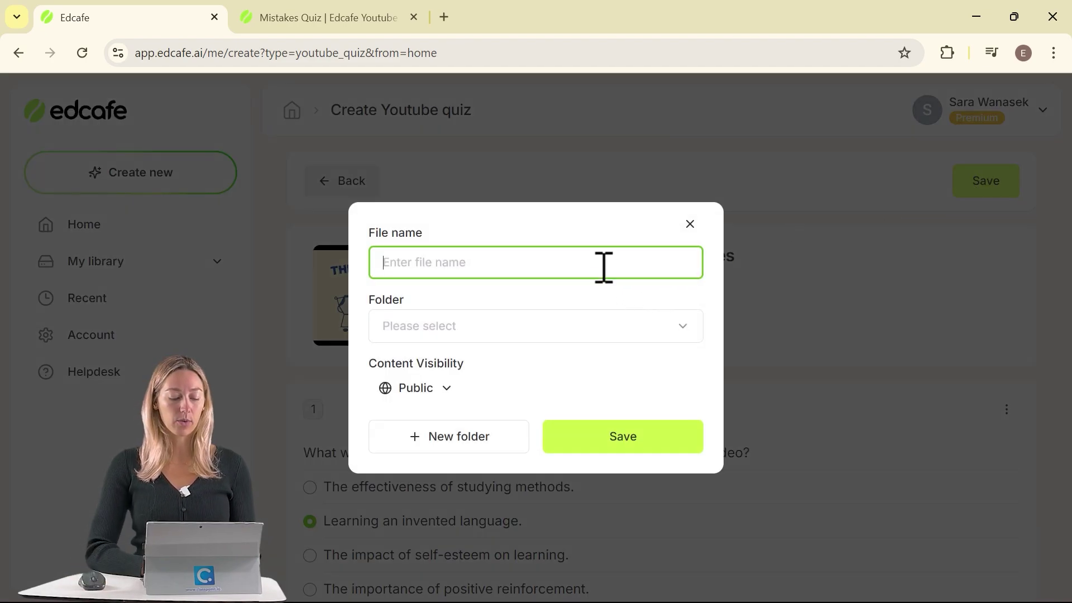
{"action": "type", "text": "Mistakes Quizzes"}
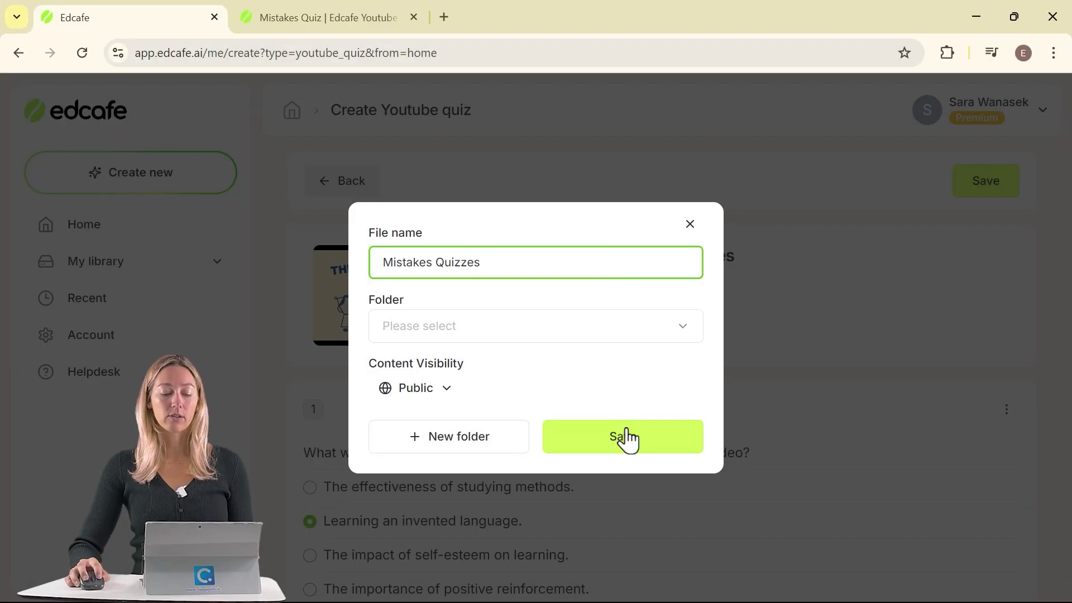
{"action": "left_click", "coordinate": [624, 437]}
{"action": "left_click", "coordinate": [804, 183]}
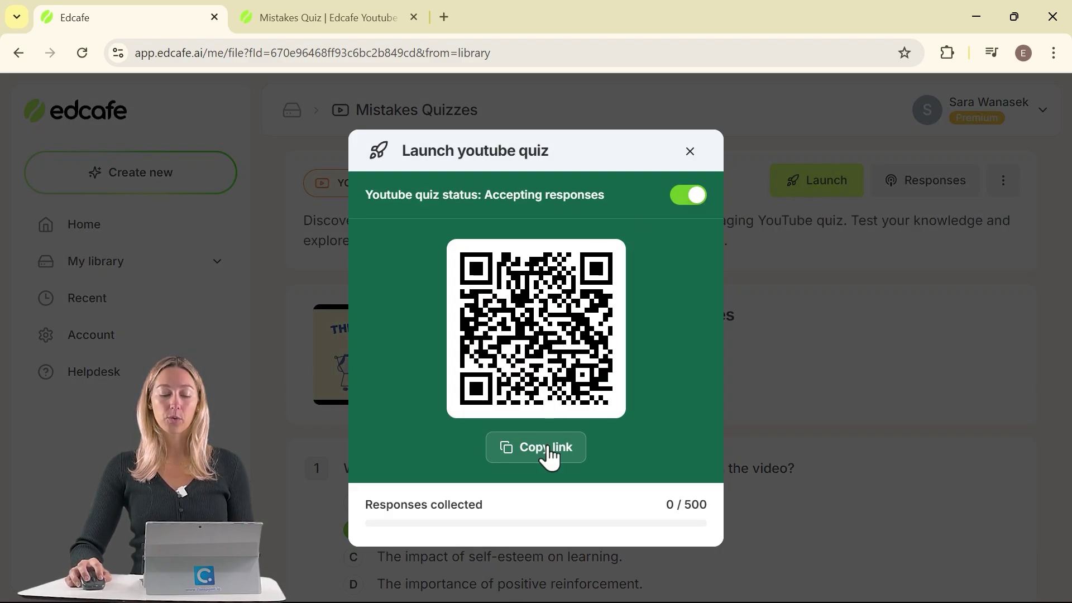
Copy the quiz's student link and load it in a new browser tab.
{"action": "left_click", "coordinate": [550, 457]}
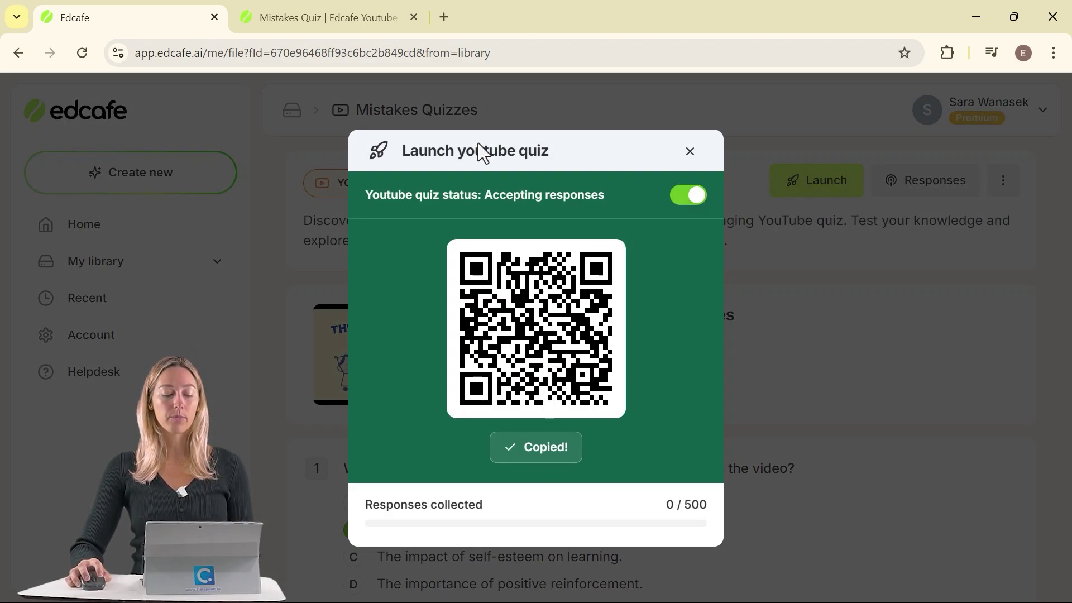
{"action": "left_click", "coordinate": [413, 18]}
{"action": "left_click", "coordinate": [246, 19]}
{"action": "key", "text": "ctrl+v"}
{"action": "key", "text": "Return"}
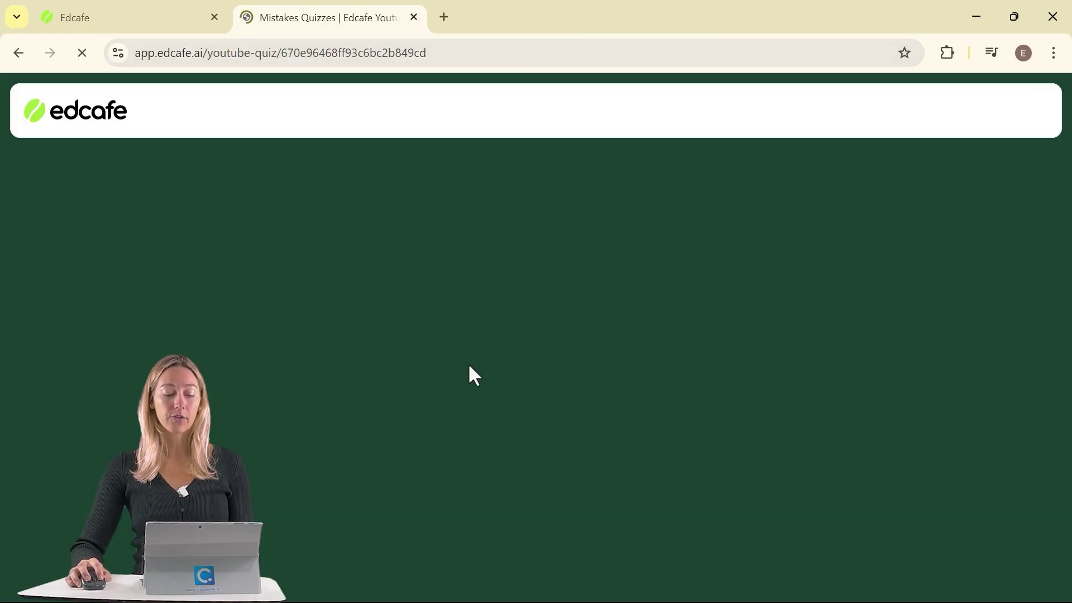
Join the quiz with a student name and scroll down to questions 2–4.
{"action": "type", "text": "x"}
{"action": "key", "text": "Return"}
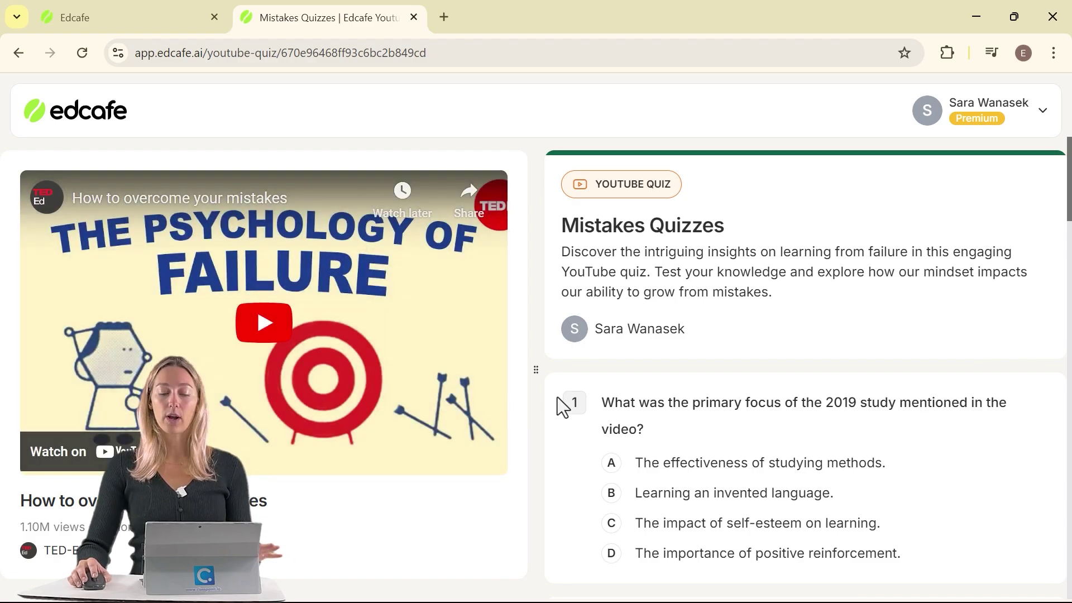
{"action": "scroll", "coordinate": [625, 403], "scroll_direction": "down", "scroll_amount": 3}
{"action": "scroll", "coordinate": [655, 410], "scroll_direction": "down", "scroll_amount": 7}
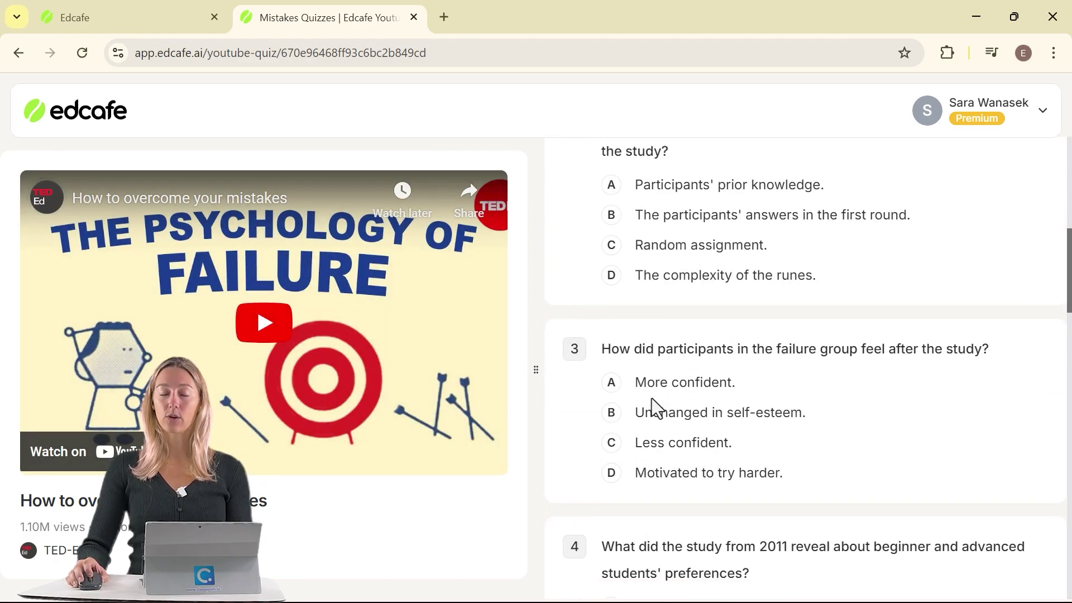
Open the Mistakes Quizzes response report and view another participant's AI summary.
{"action": "left_click", "coordinate": [132, 17]}
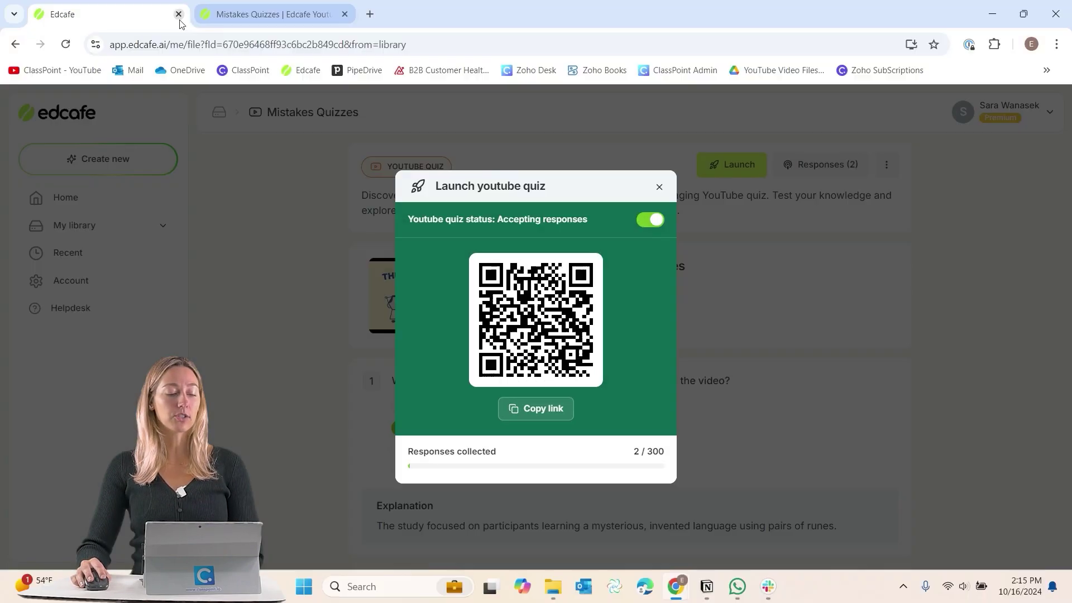
{"action": "left_click", "coordinate": [666, 191]}
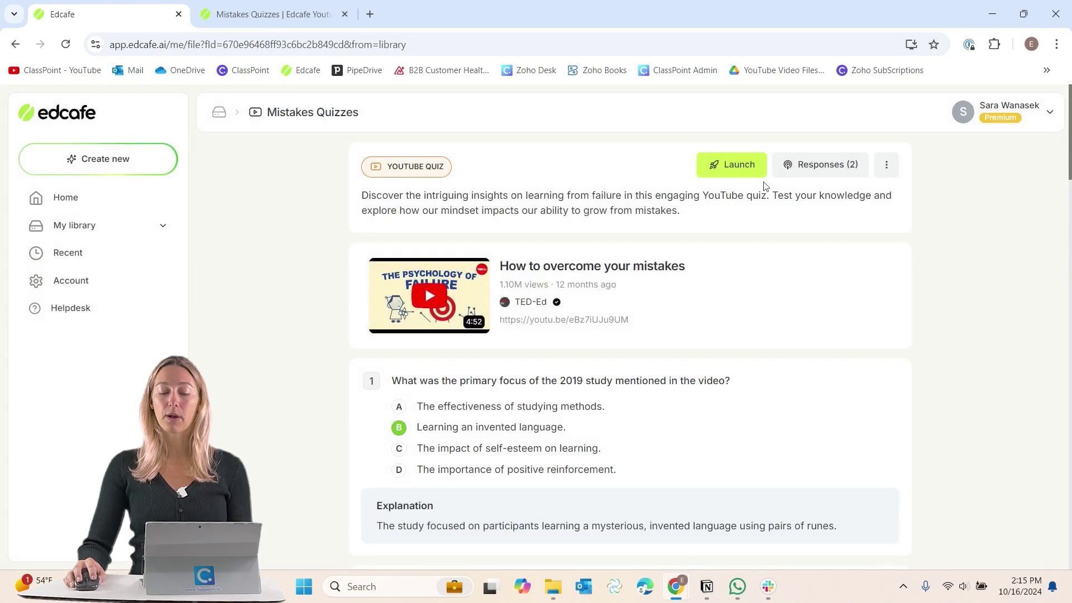
{"action": "left_click", "coordinate": [791, 171]}
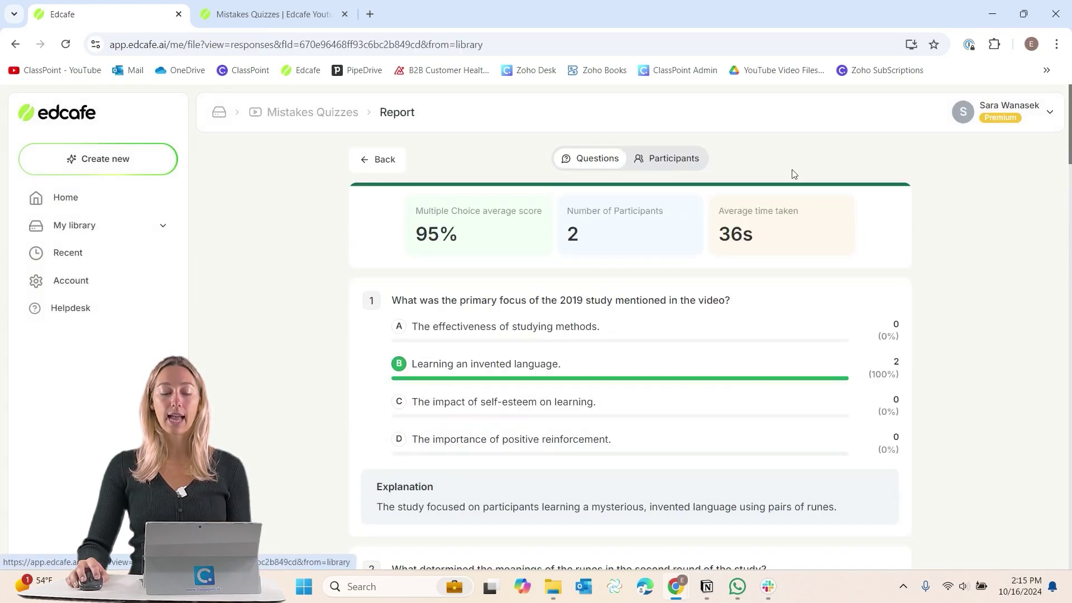
{"action": "left_click", "coordinate": [641, 168]}
{"action": "left_click", "coordinate": [653, 207]}
{"action": "left_click", "coordinate": [631, 255]}
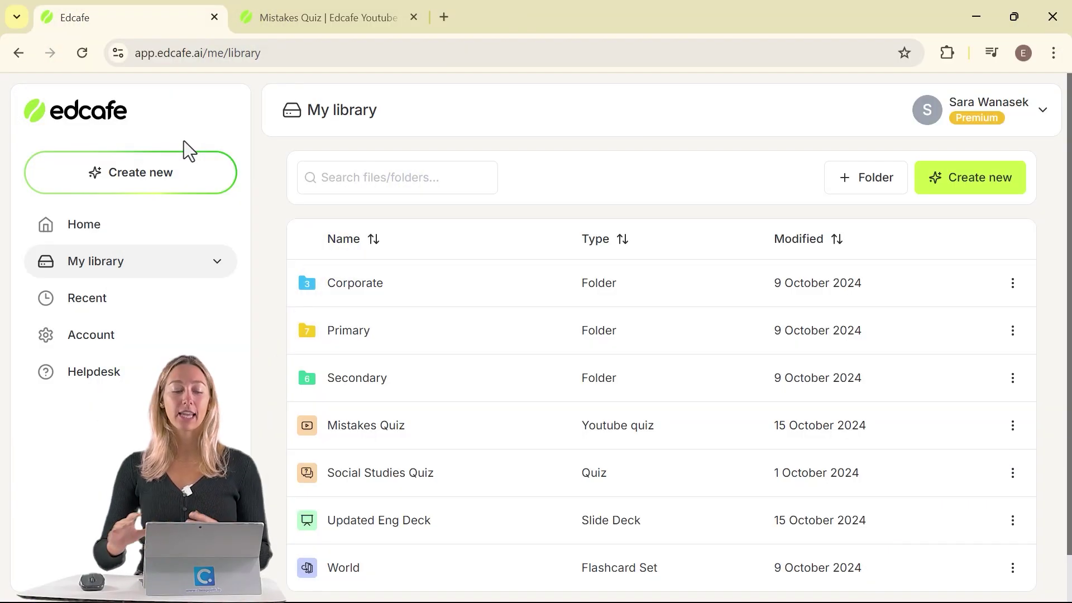
Create a Text leveler reading from the pasted Atlantis passage at 5th-grade student level.
{"action": "left_click", "coordinate": [177, 176]}
{"action": "left_click", "coordinate": [525, 400]}
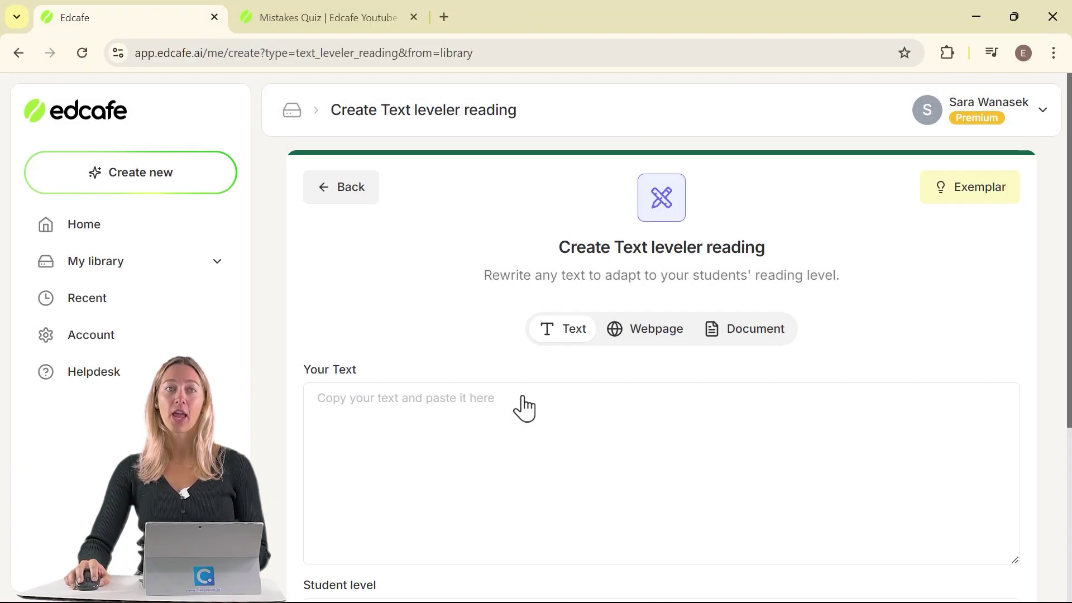
{"action": "left_click", "coordinate": [457, 416]}
{"action": "key", "text": "ctrl+v"}
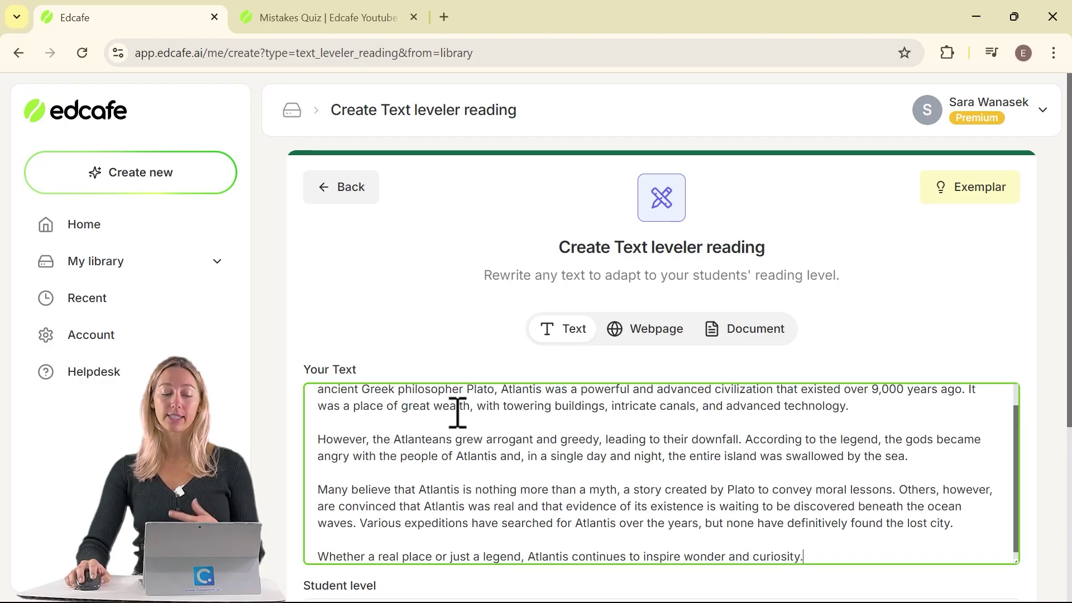
{"action": "scroll", "coordinate": [457, 315], "scroll_direction": "down", "scroll_amount": 5}
{"action": "left_click", "coordinate": [446, 360]}
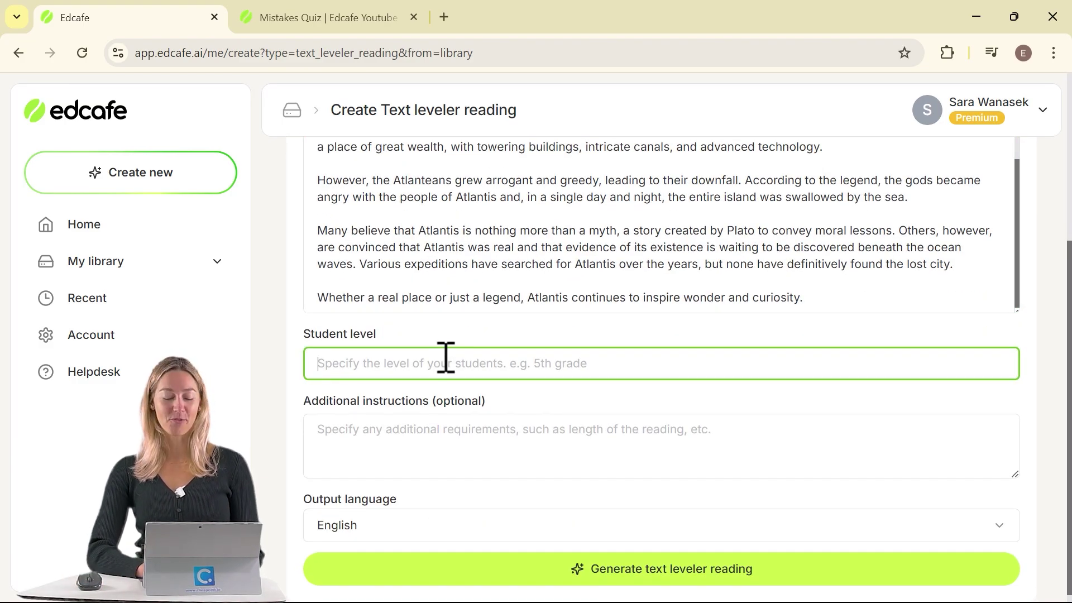
{"action": "type", "text": "5th"}
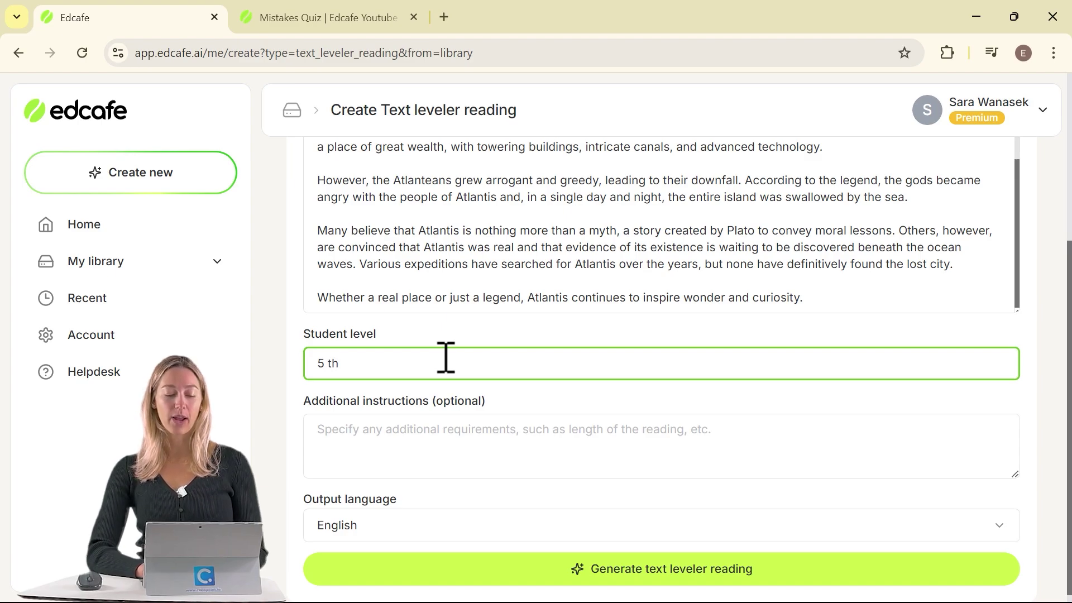
{"action": "key", "text": "Return"}
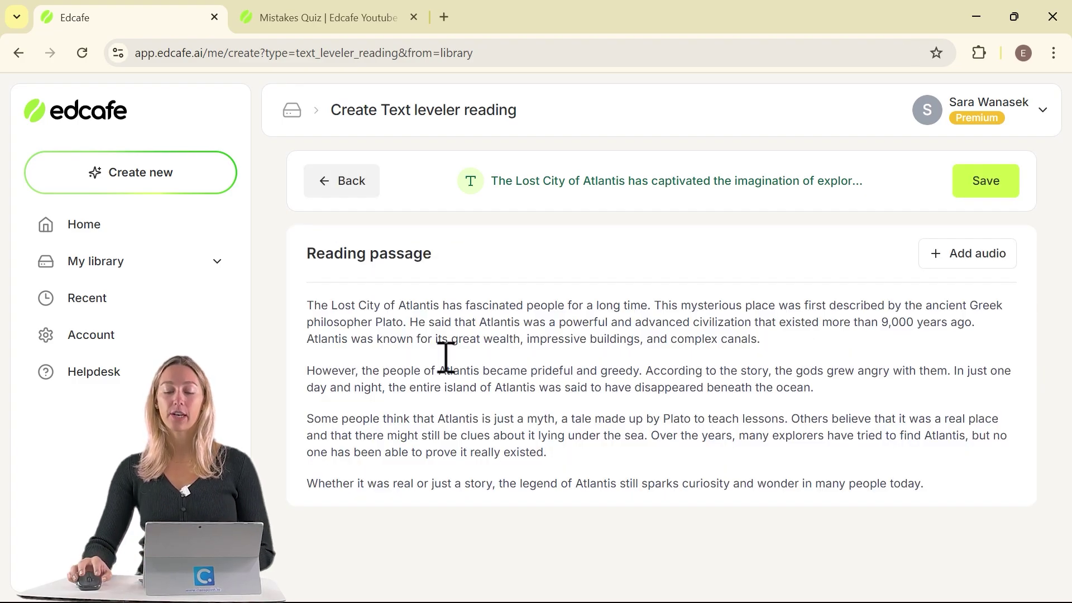
Generate audio narration for the Atlantis reading using the Anna voice.
{"action": "left_click", "coordinate": [978, 263]}
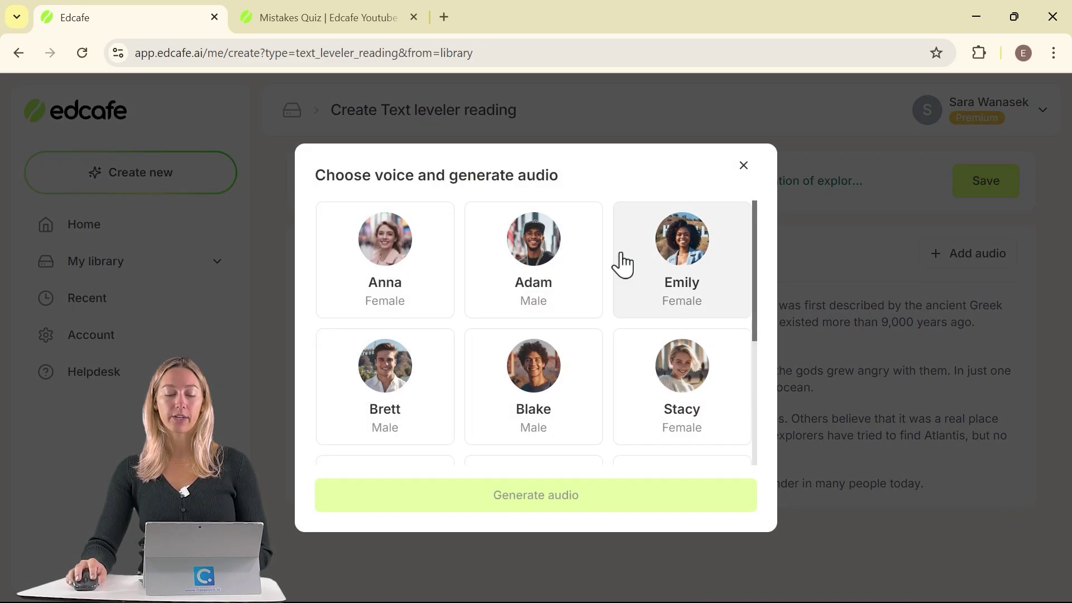
{"action": "left_click", "coordinate": [425, 289]}
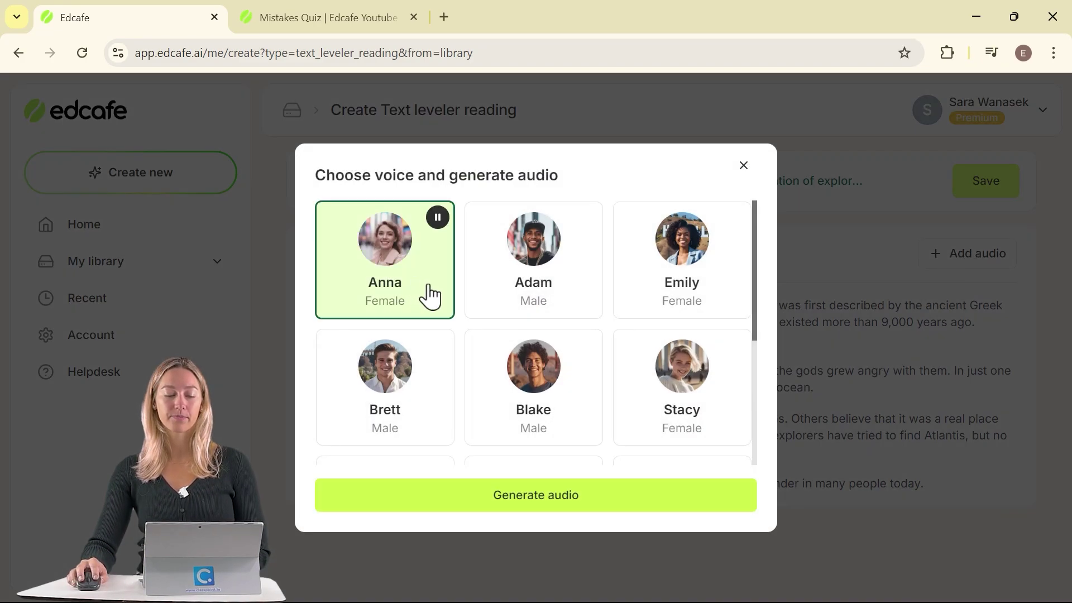
{"action": "left_click", "coordinate": [488, 507]}
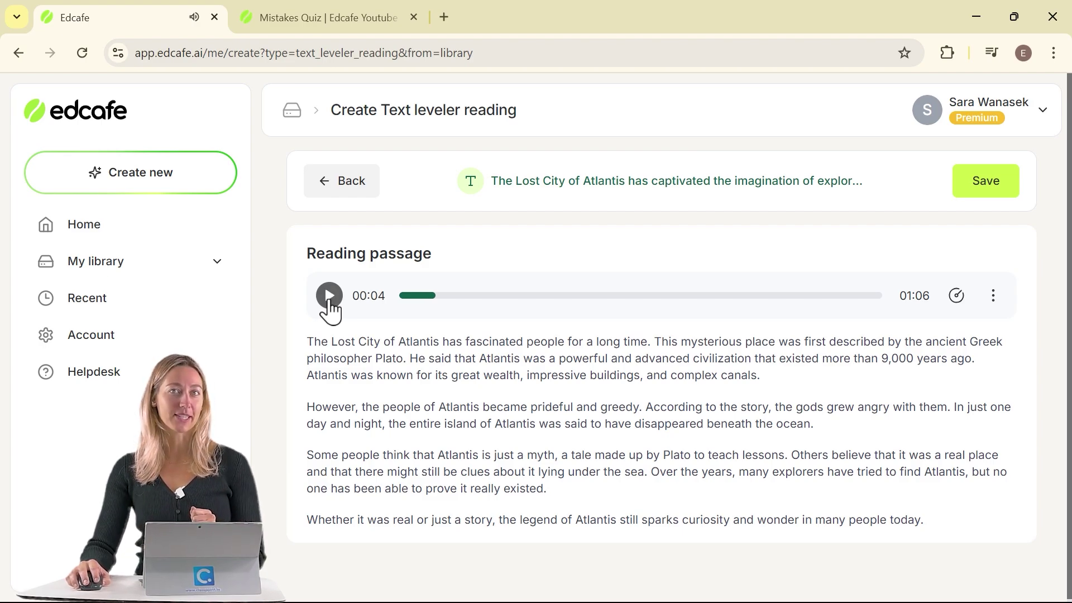
Hide the browser and open the ClassPoint audio responses for the report question slide.
{"action": "left_click", "coordinate": [991, 17]}
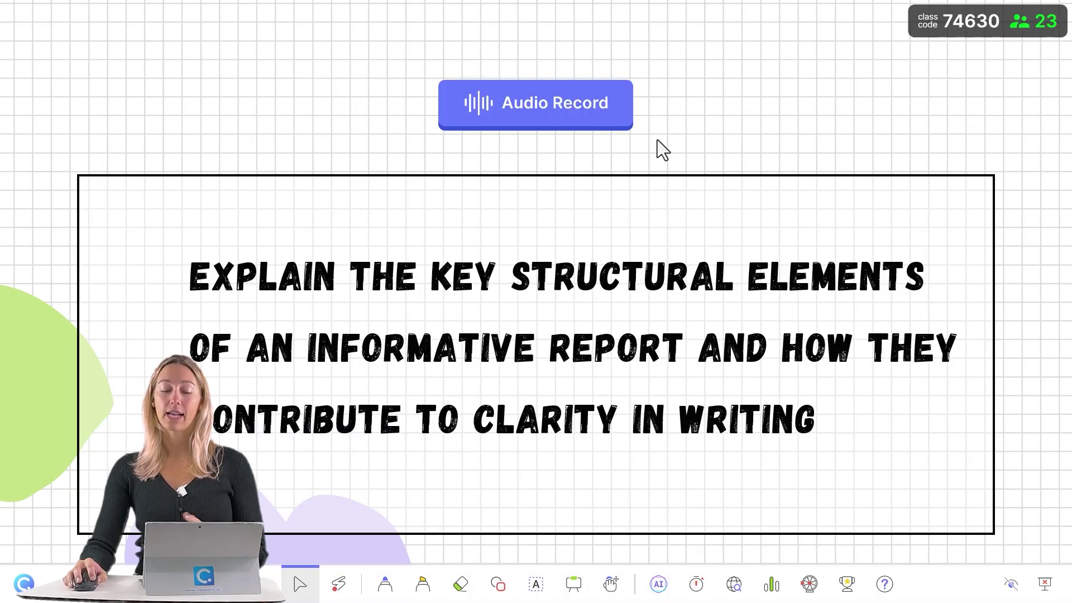
{"action": "left_click", "coordinate": [581, 120]}
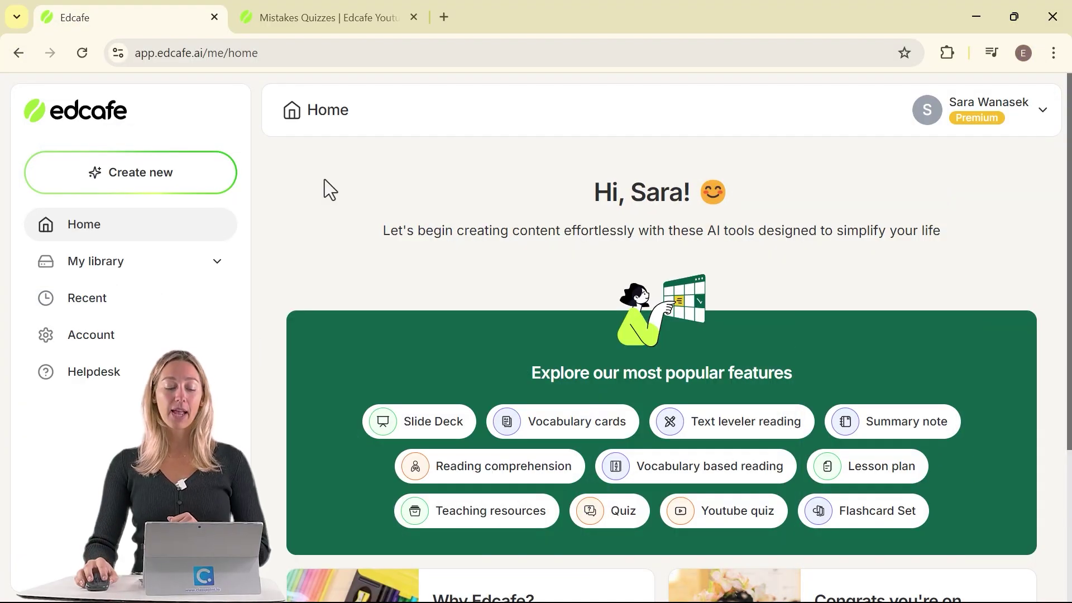
Start a new Quiz and compare the Text, Webpage and Document sources before returning to Topic.
{"action": "left_click", "coordinate": [175, 180]}
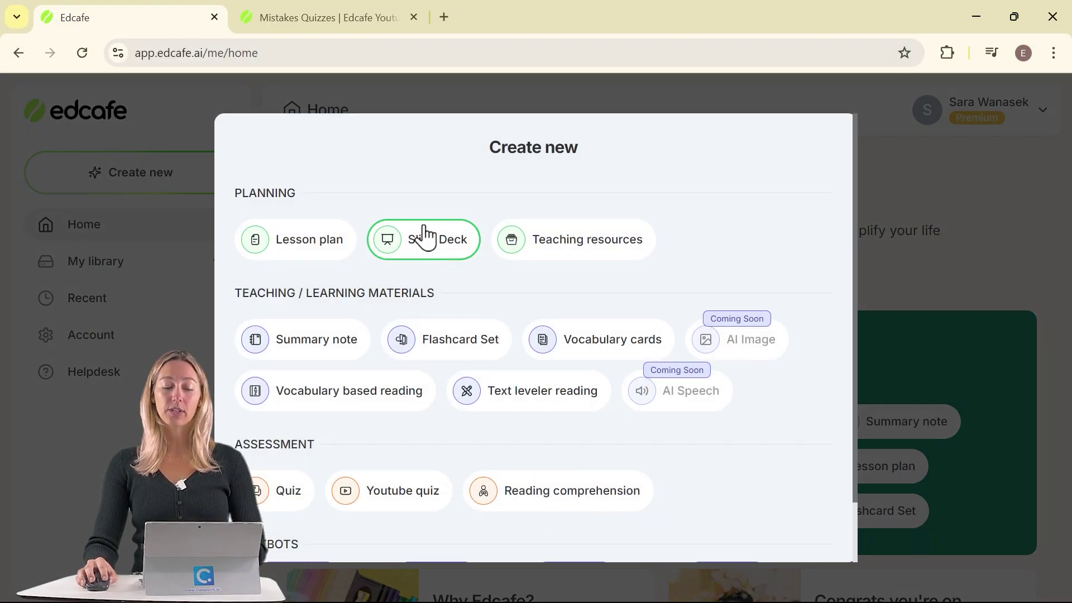
{"action": "left_click", "coordinate": [300, 493]}
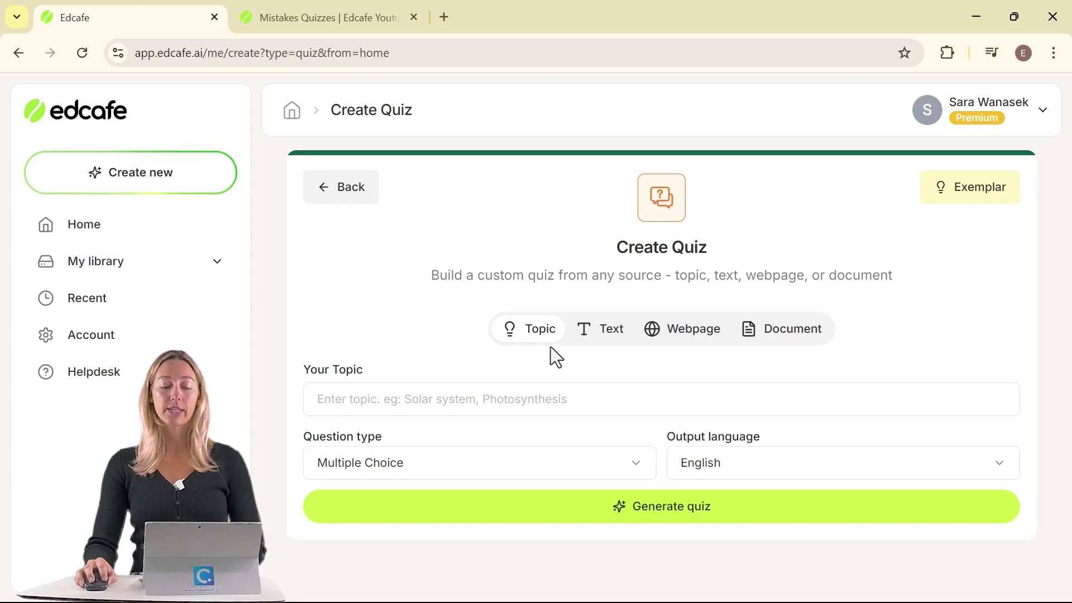
{"action": "left_click", "coordinate": [603, 337]}
{"action": "left_click", "coordinate": [683, 337]}
{"action": "left_click", "coordinate": [781, 337]}
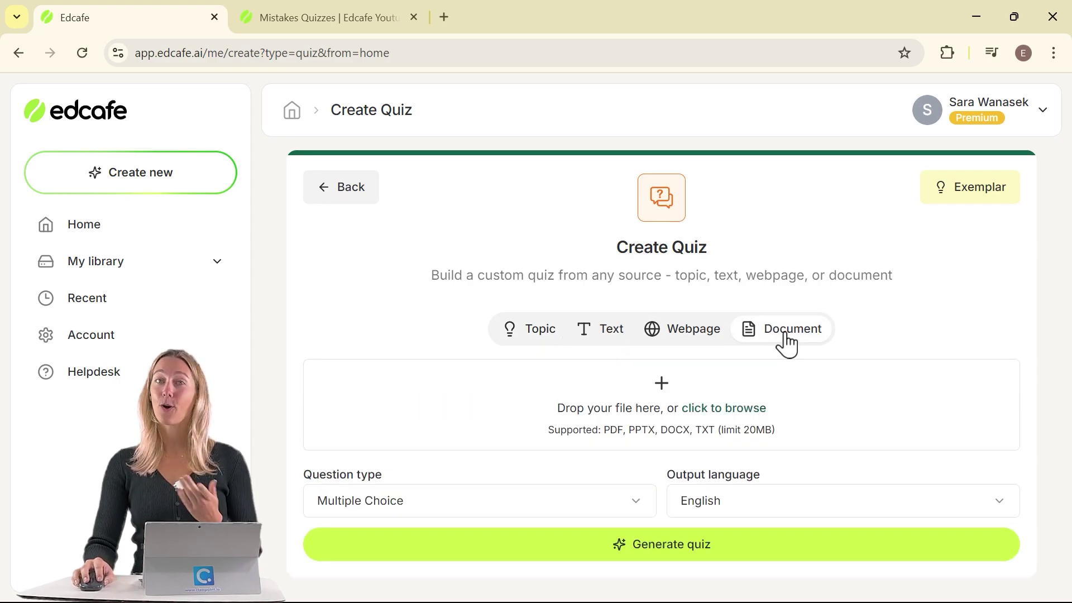
{"action": "left_click", "coordinate": [531, 334]}
Fill in the exemplar topic 'Basic geometric concepts', choose Mixed questions and generate the quiz.
{"action": "left_click", "coordinate": [521, 405]}
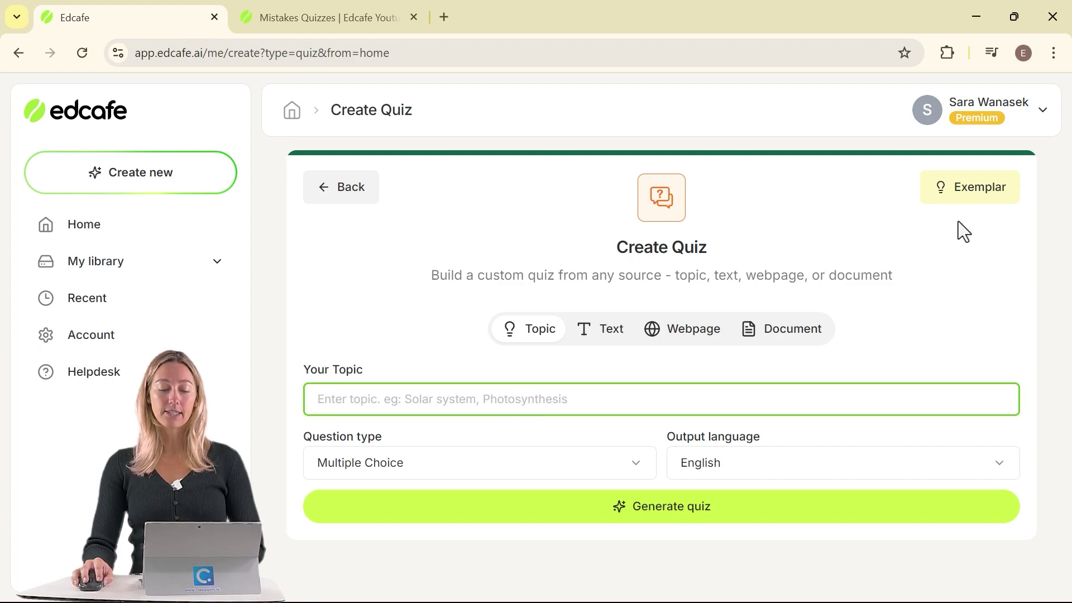
{"action": "left_click", "coordinate": [972, 203]}
{"action": "left_click", "coordinate": [582, 462]}
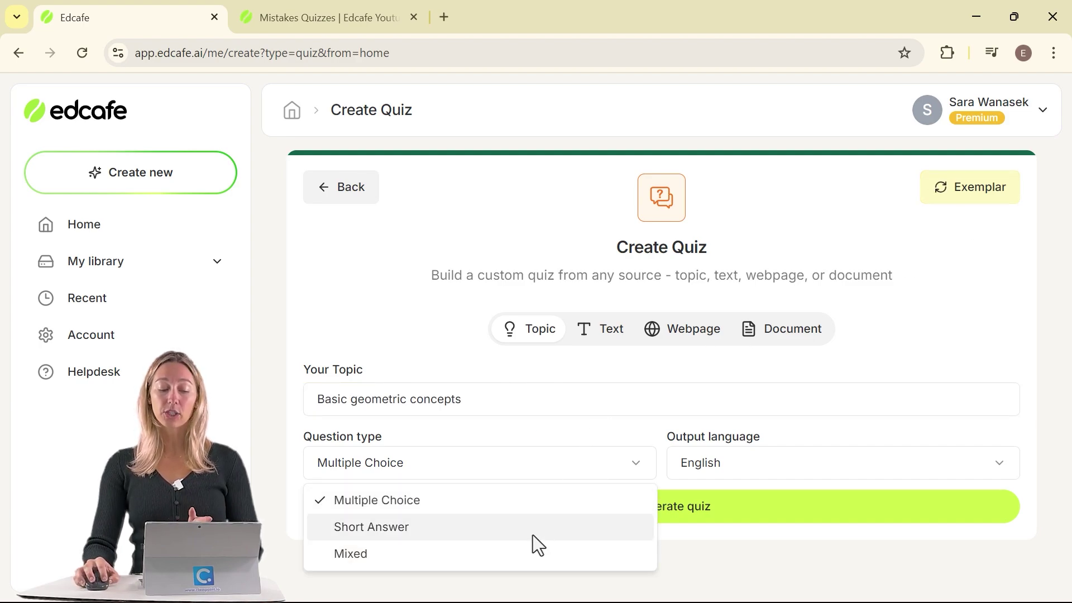
{"action": "left_click", "coordinate": [531, 553]}
{"action": "left_click", "coordinate": [568, 507]}
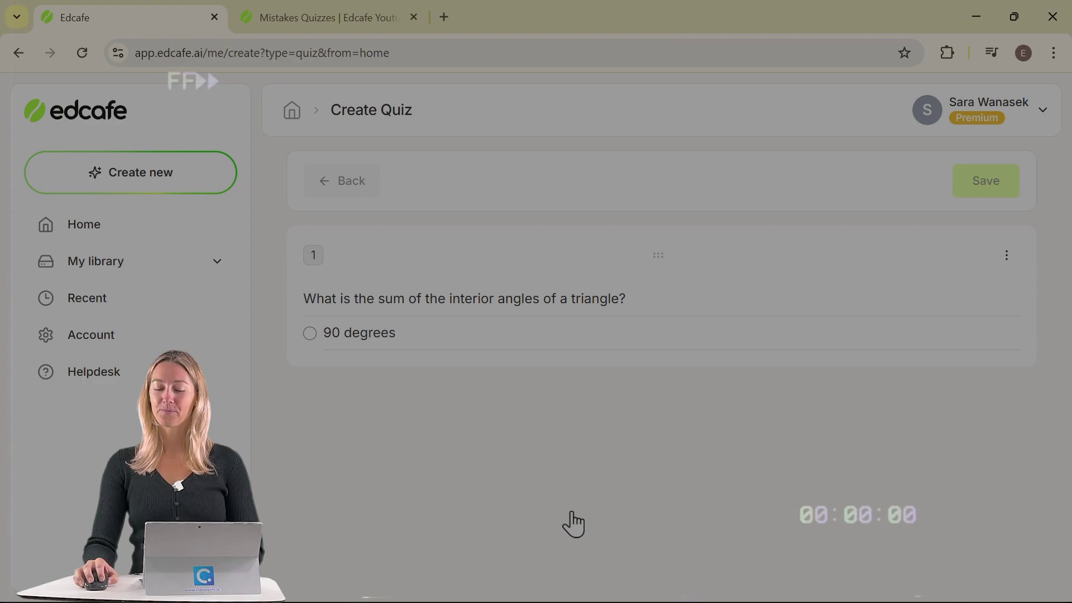
Review question 1's text, its 90 degrees answer option and its explanation.
{"action": "scroll", "coordinate": [573, 523], "scroll_direction": "down", "scroll_amount": 5}
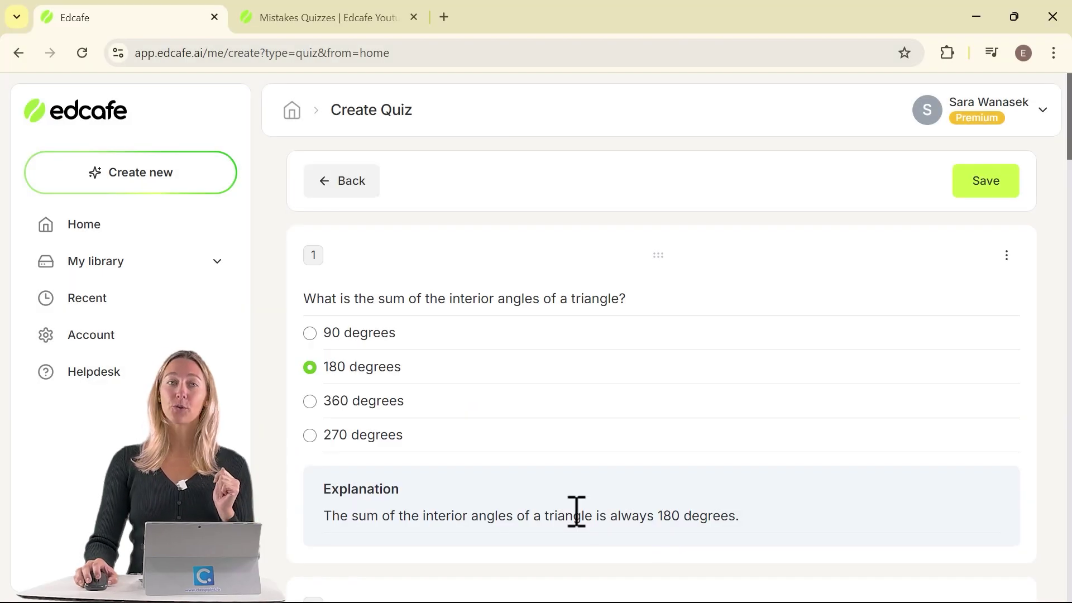
{"action": "left_click", "coordinate": [661, 292]}
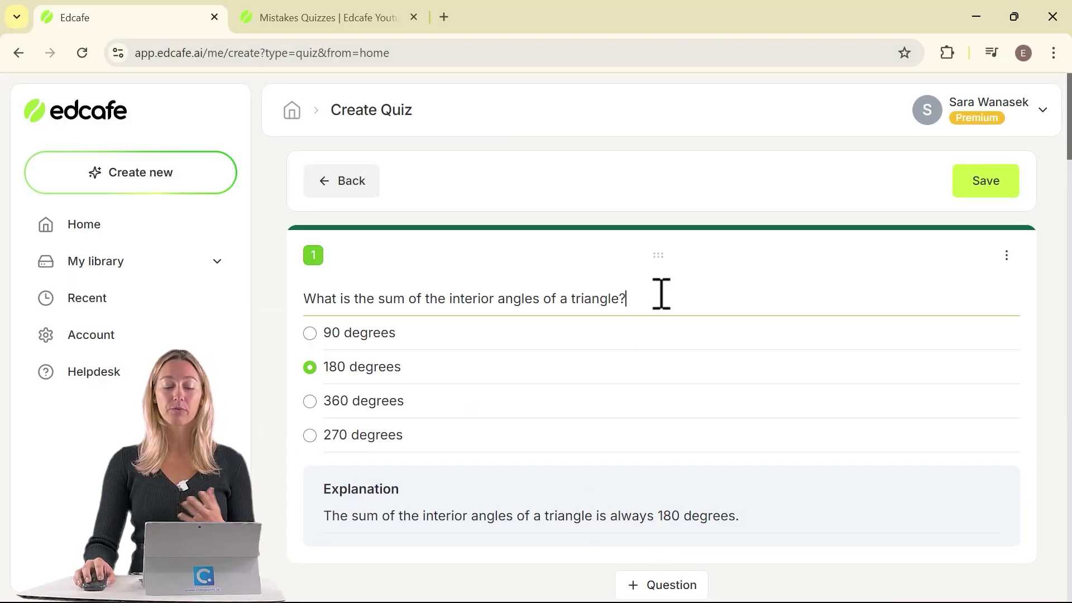
{"action": "left_click_drag", "start_coordinate": [646, 308], "coordinate": [578, 305]}
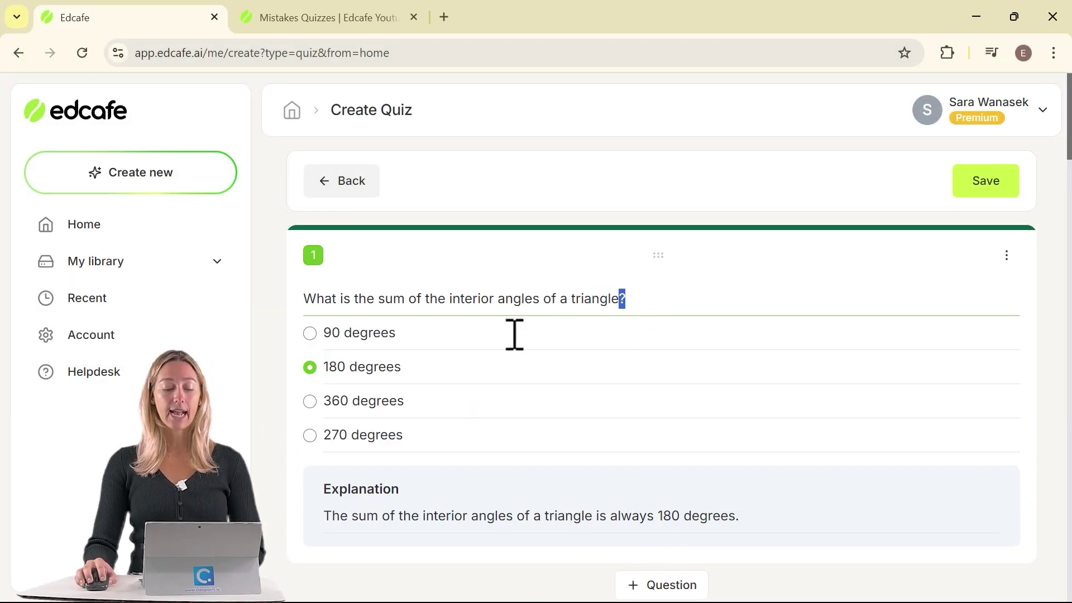
{"action": "left_click", "coordinate": [473, 342]}
{"action": "scroll", "coordinate": [525, 433], "scroll_direction": "down", "scroll_amount": 2}
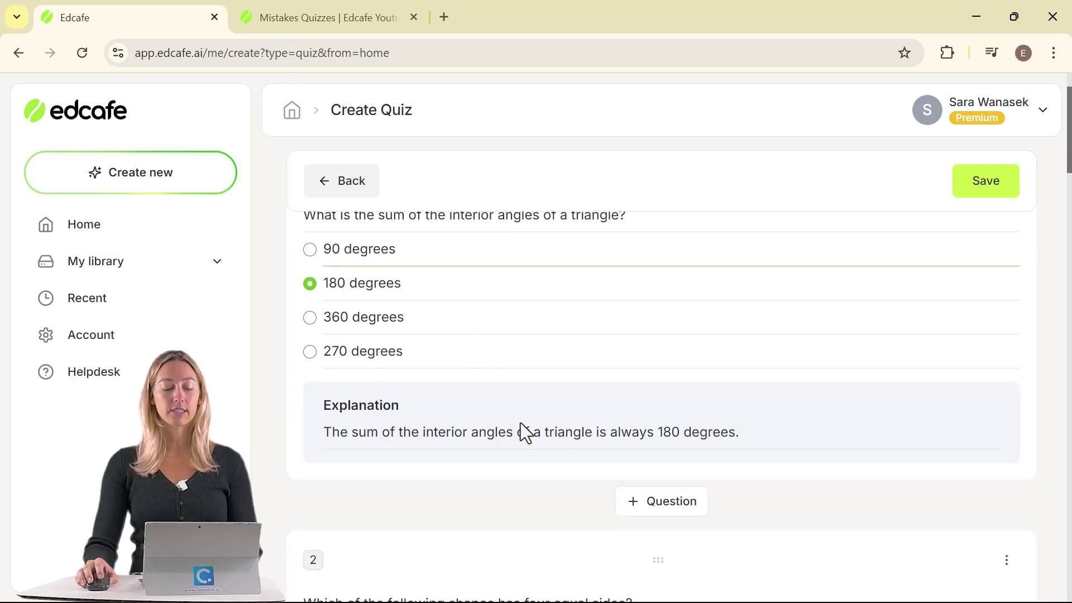
{"action": "left_click", "coordinate": [777, 440]}
Add an AI-generated multiple choice question 2 asking which shape has no sides.
{"action": "scroll", "coordinate": [776, 438], "scroll_direction": "down", "scroll_amount": 3}
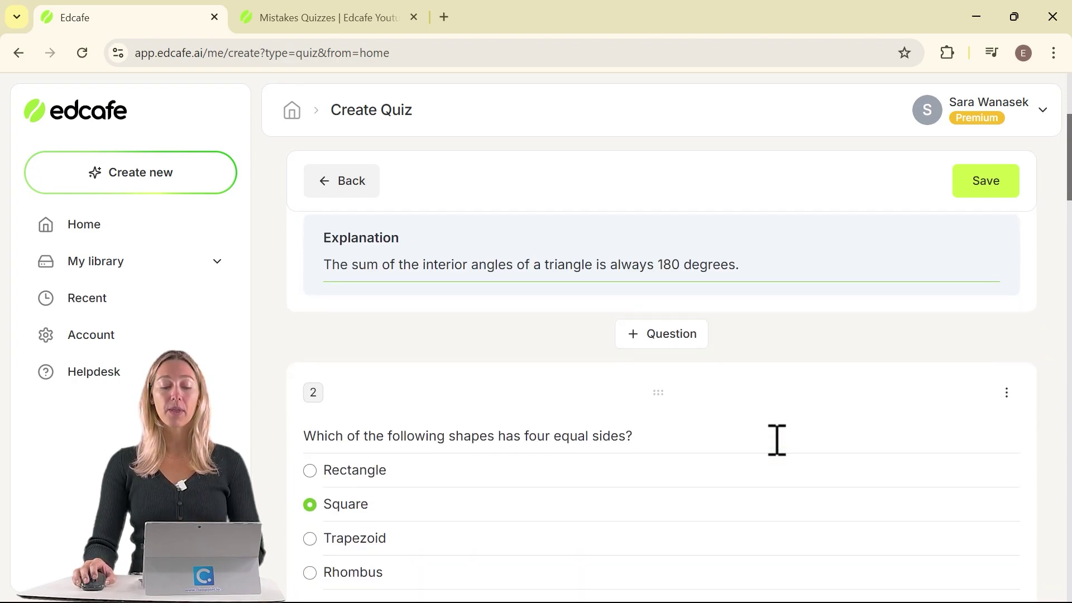
{"action": "left_click", "coordinate": [672, 352]}
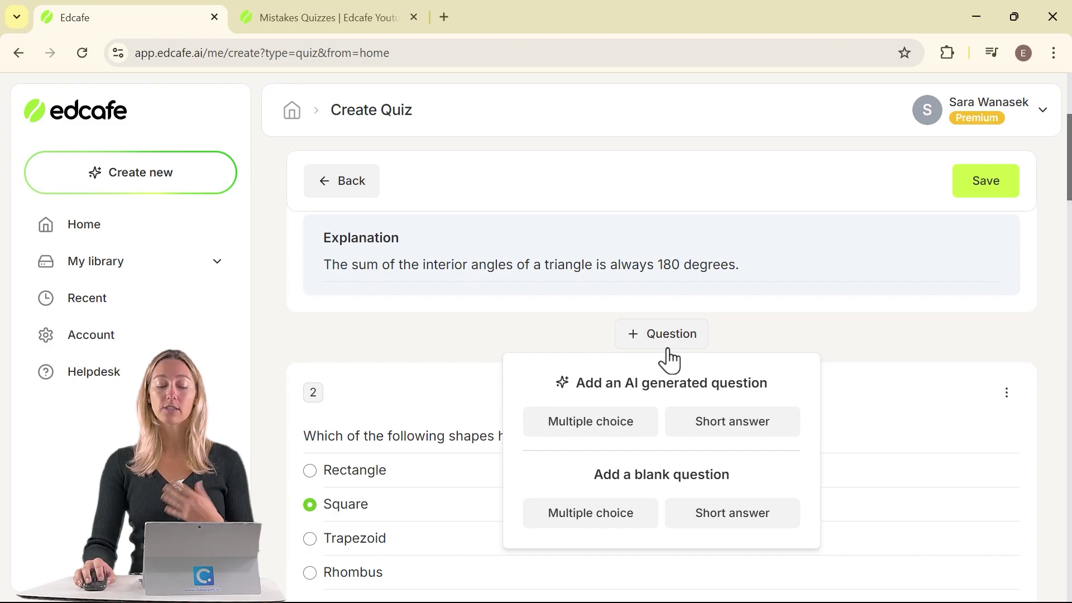
{"action": "left_click", "coordinate": [626, 426]}
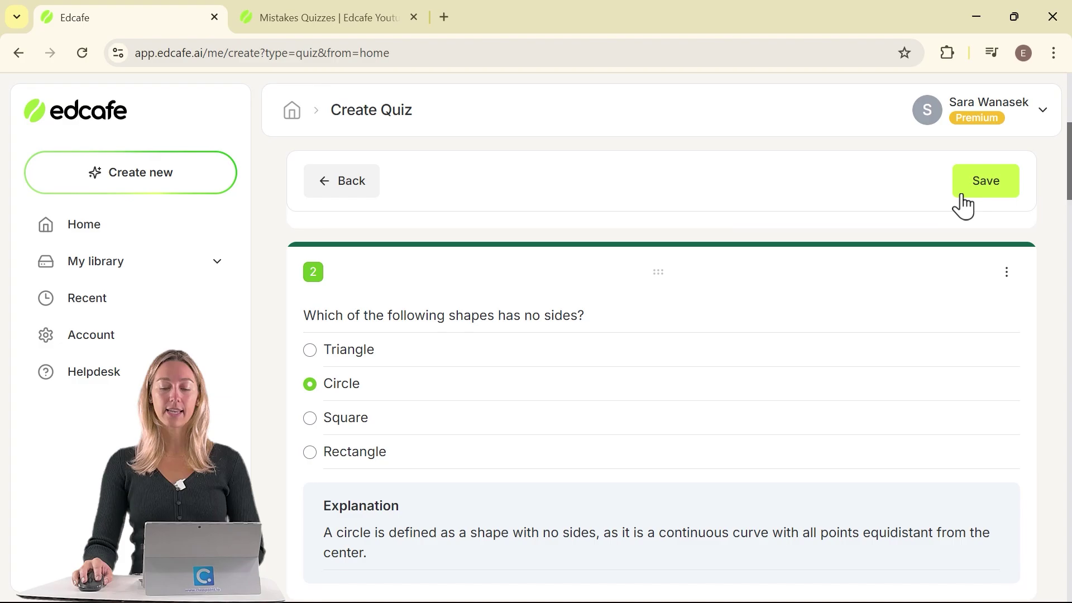
Save the geometry quiz as 'Math Quiz' and launch it for student responses.
{"action": "left_click", "coordinate": [962, 193]}
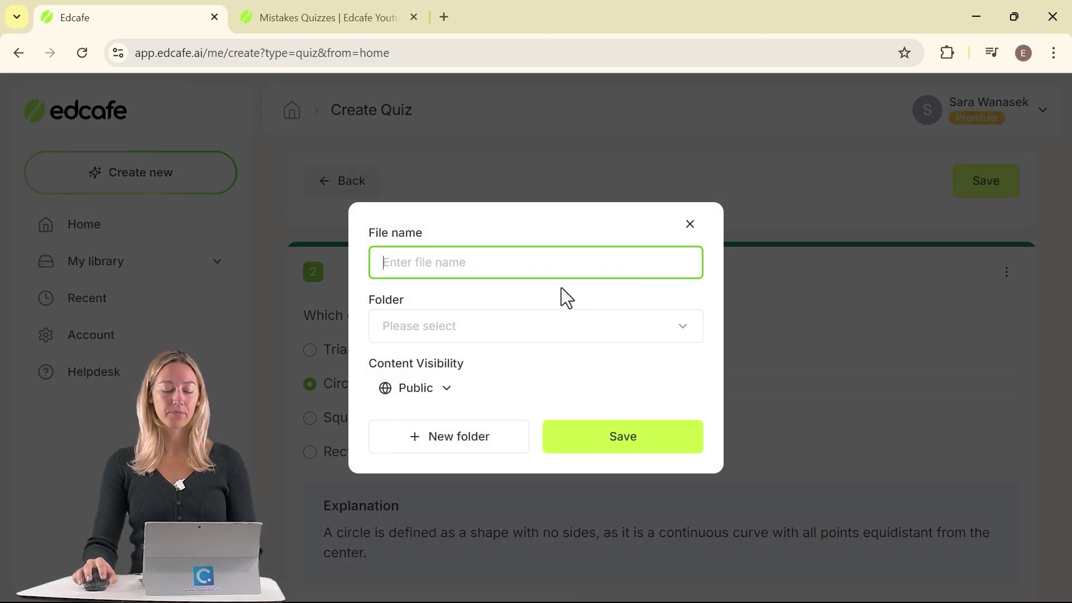
{"action": "type", "text": "Math Quiz"}
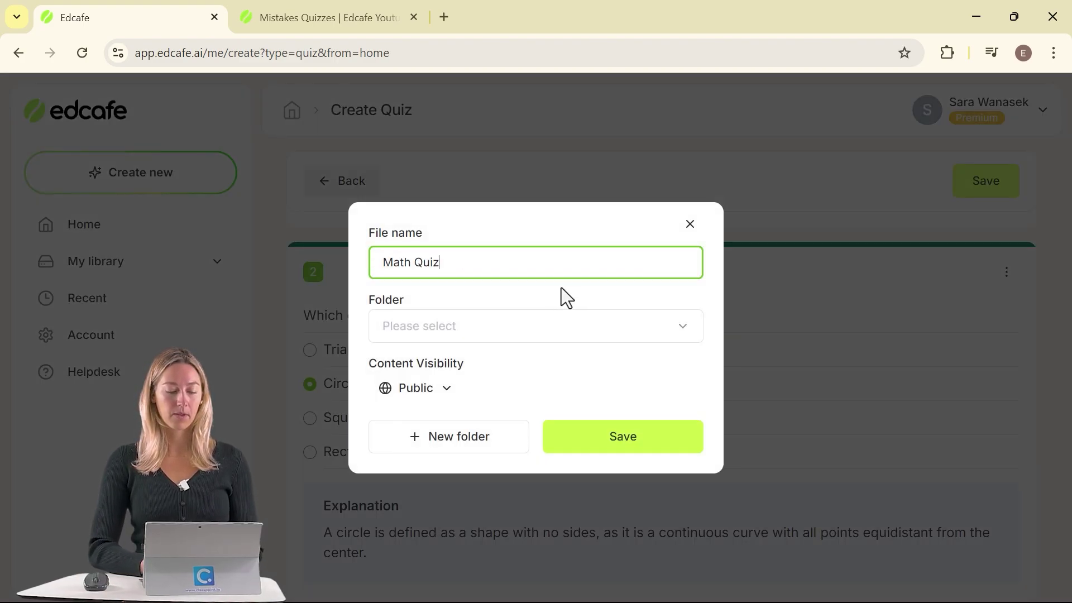
{"action": "key", "text": "Return"}
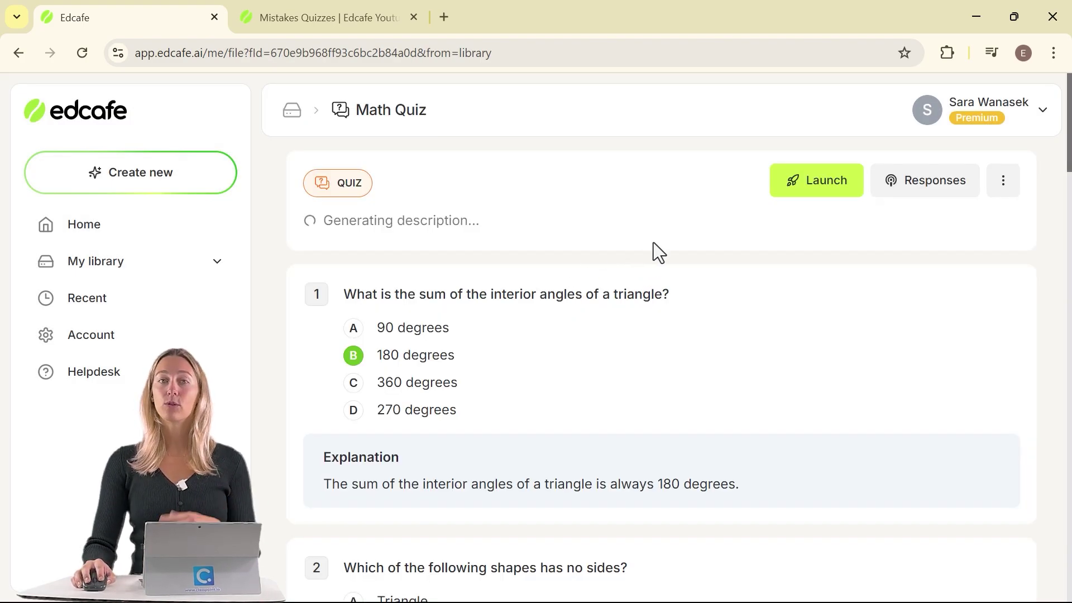
{"action": "left_click", "coordinate": [796, 193]}
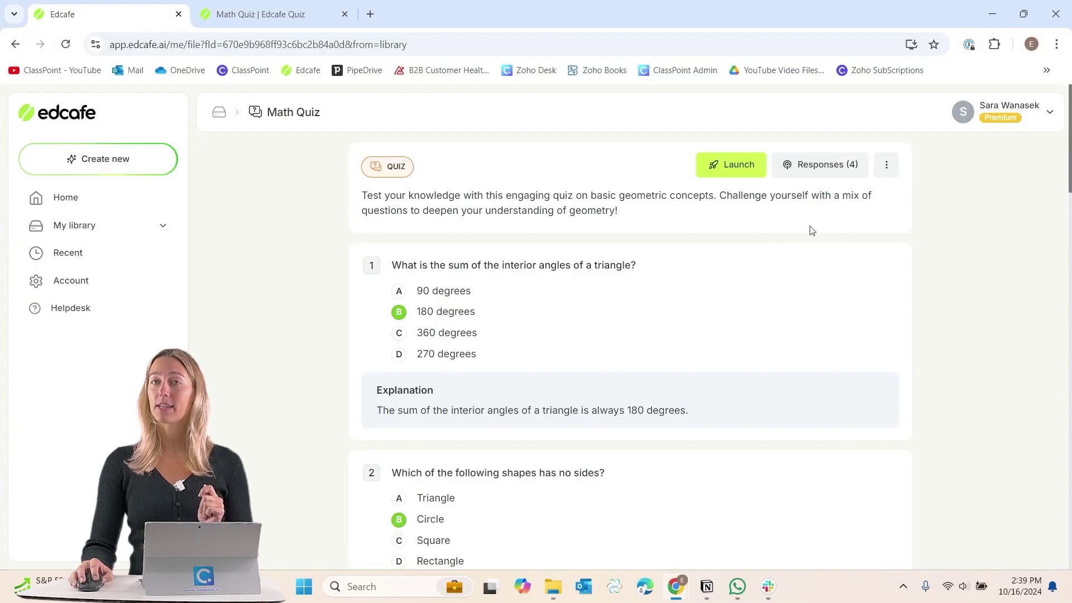
Open the Math Quiz report and look over its 78% average score statistics.
{"action": "left_click", "coordinate": [925, 179]}
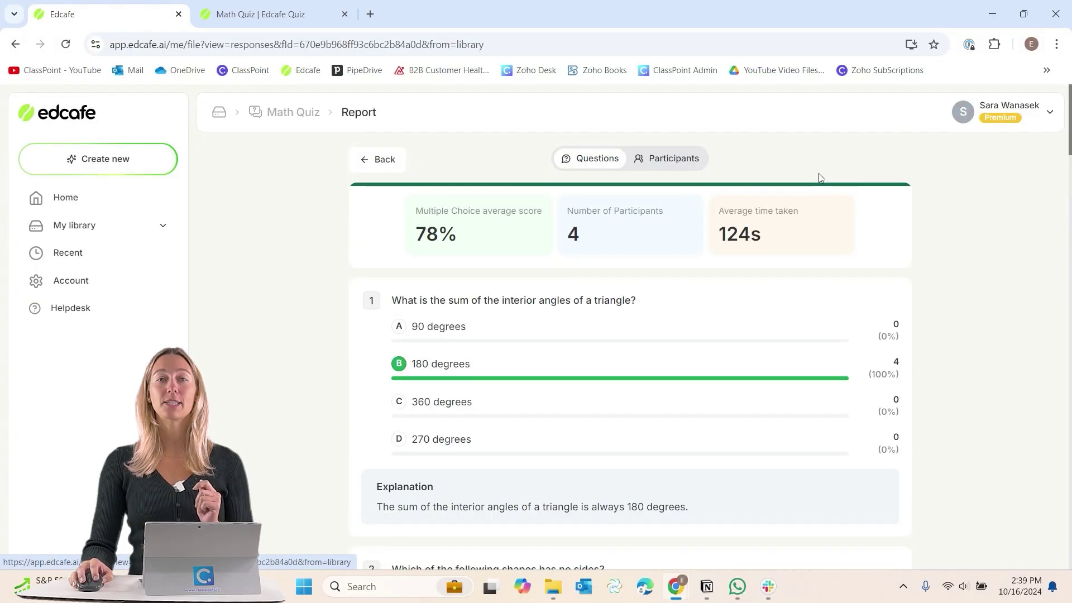
{"action": "left_click_drag", "start_coordinate": [416, 229], "coordinate": [773, 253]}
{"action": "left_click", "coordinate": [860, 256]}
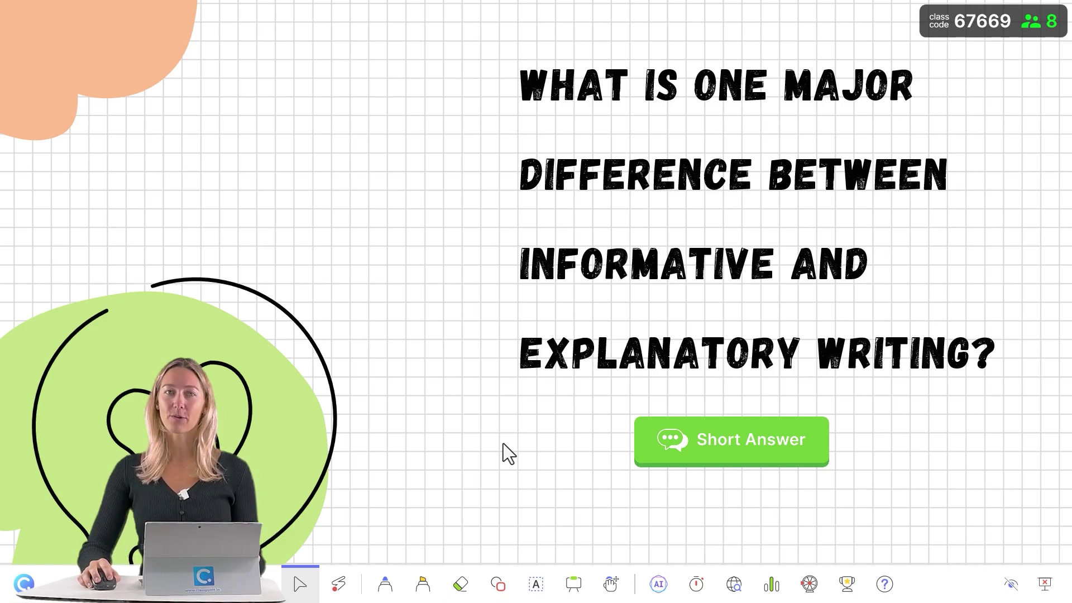
Show the seven Short Answer responses and their AI insights, then exit the slideshow to ClassPoint Reports.
{"action": "left_click", "coordinate": [721, 461]}
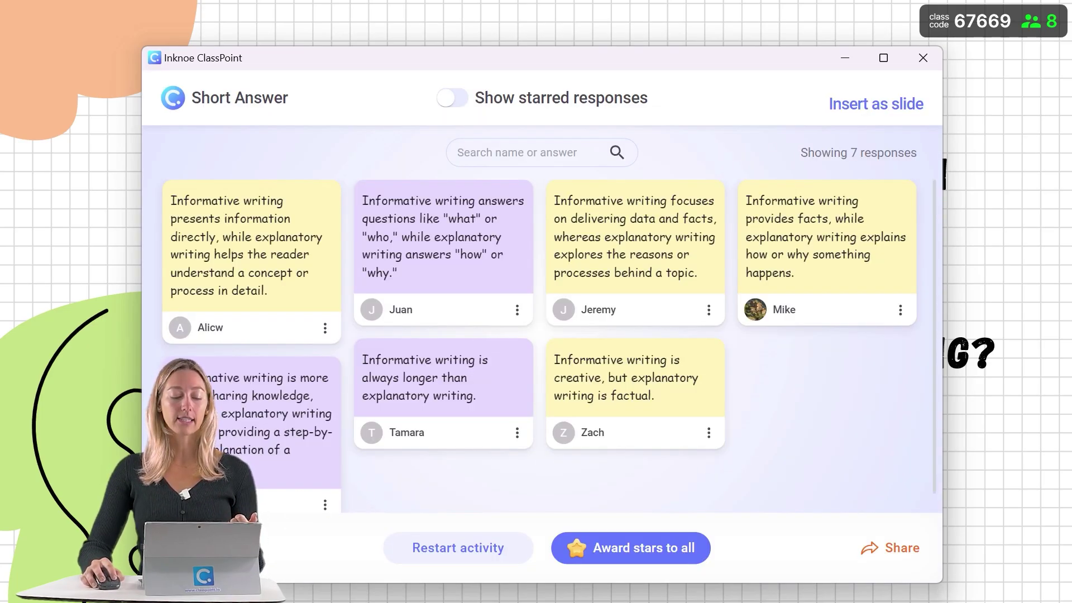
{"action": "left_click", "coordinate": [334, 537]}
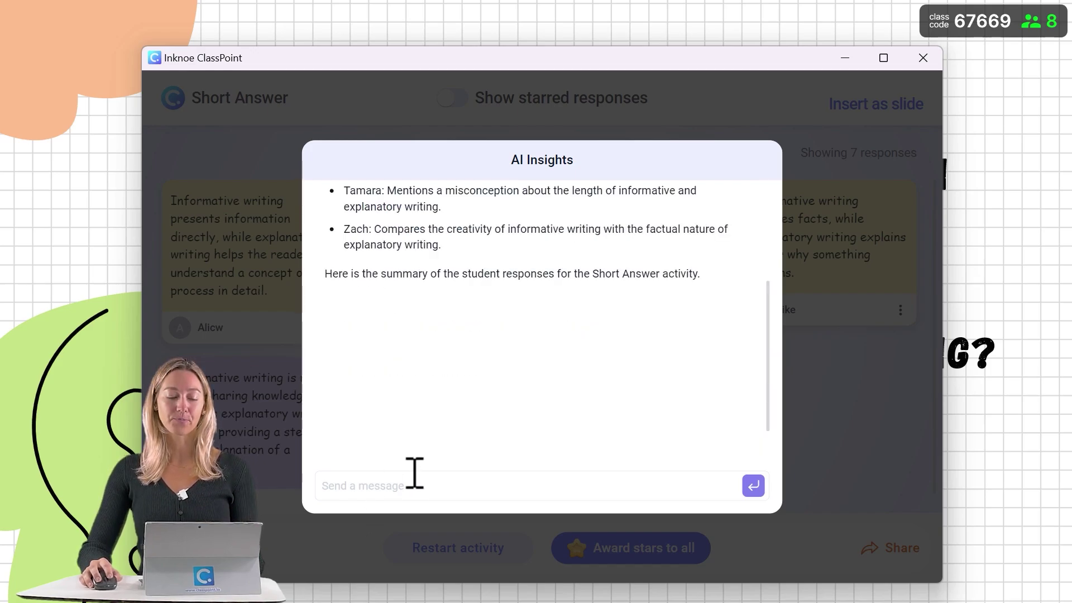
{"action": "scroll", "coordinate": [480, 357], "scroll_direction": "up", "scroll_amount": 5}
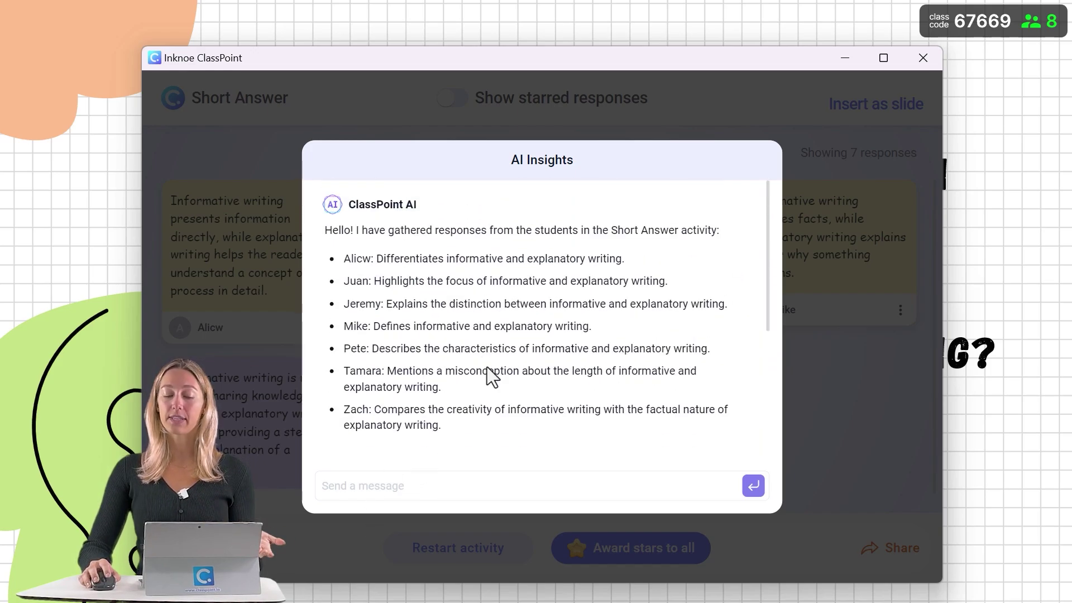
{"action": "left_click", "coordinate": [923, 58]}
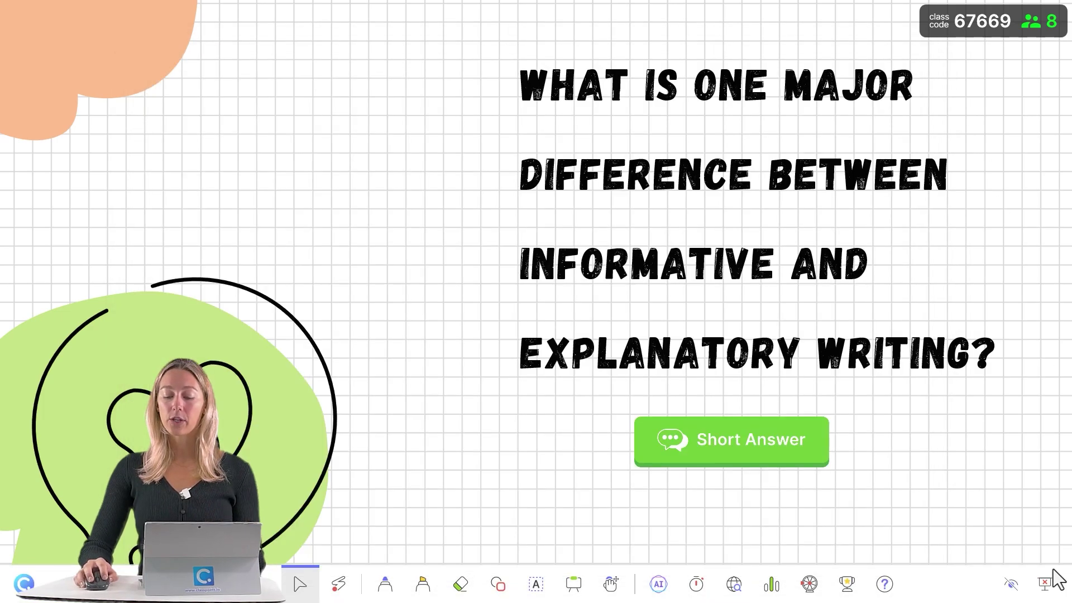
{"action": "key", "text": "Escape"}
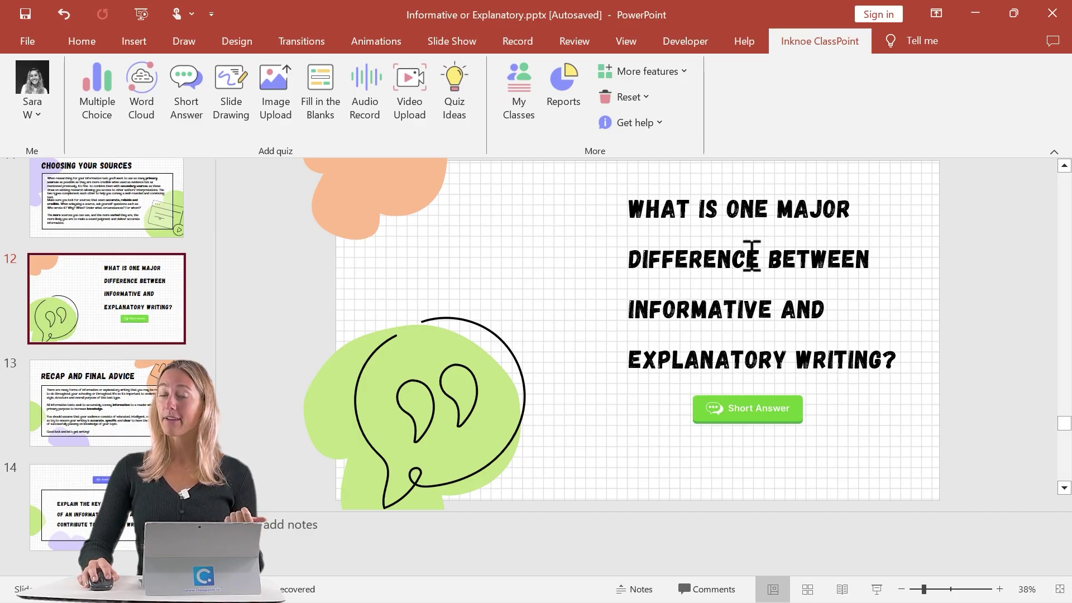
{"action": "left_click", "coordinate": [572, 112]}
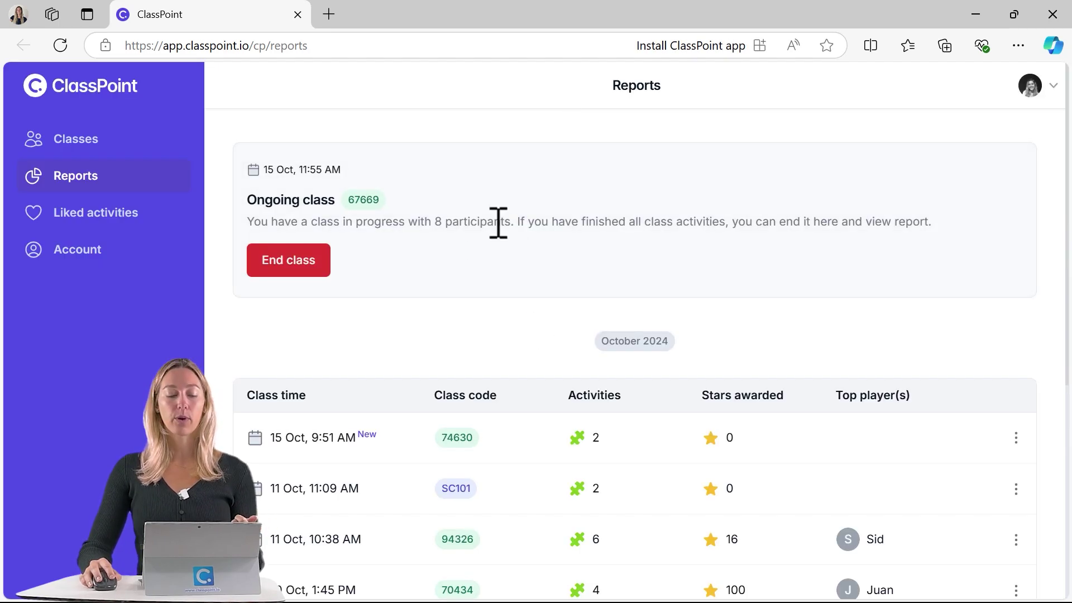
End the ongoing class and open its 15 Oct, 11:55 AM report.
{"action": "left_click", "coordinate": [302, 270]}
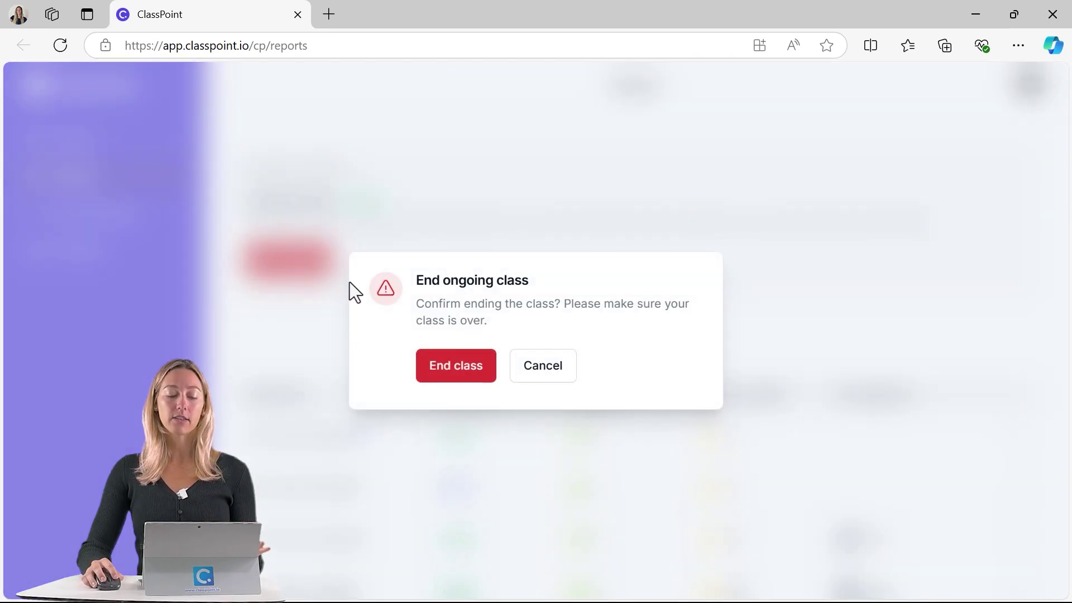
{"action": "left_click", "coordinate": [450, 366]}
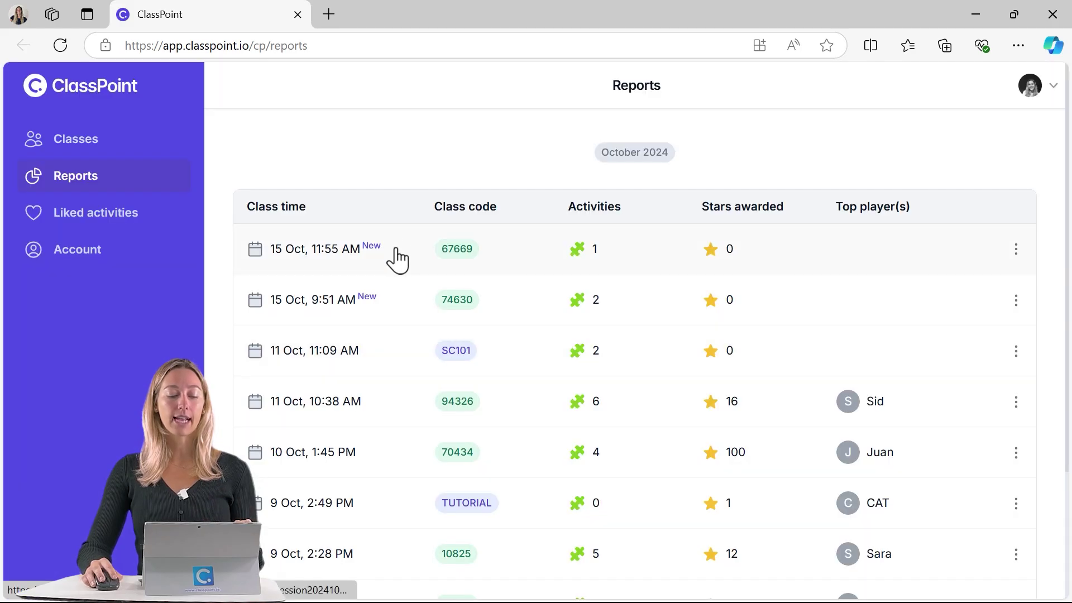
{"action": "left_click", "coordinate": [397, 258]}
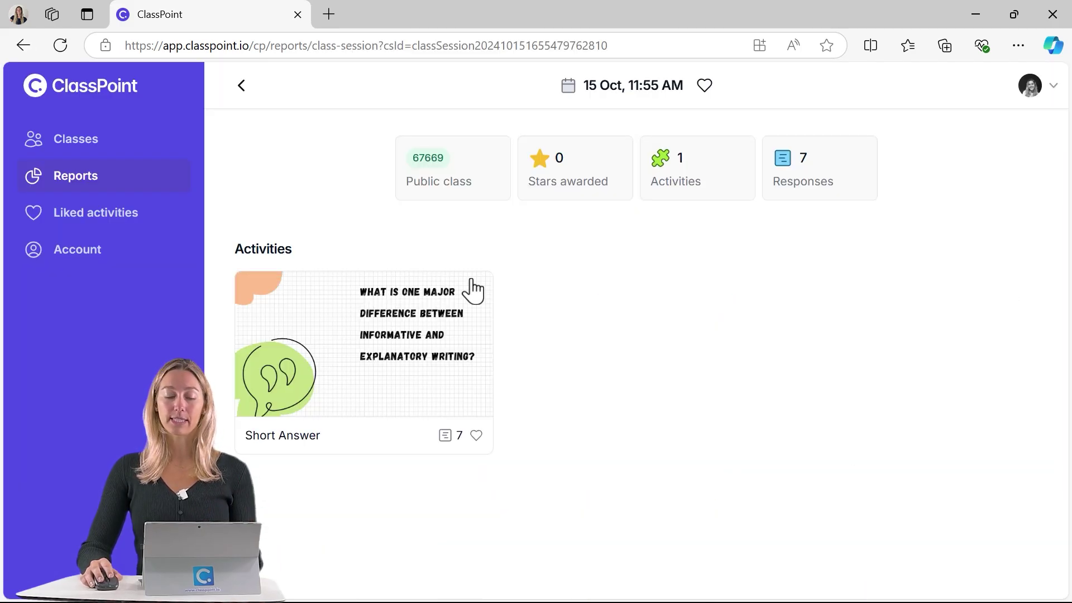
Ask ClassPoint AI about the Short Answer activity's responses.
{"action": "left_click", "coordinate": [351, 385]}
{"action": "scroll", "coordinate": [403, 364], "scroll_direction": "down", "scroll_amount": 5}
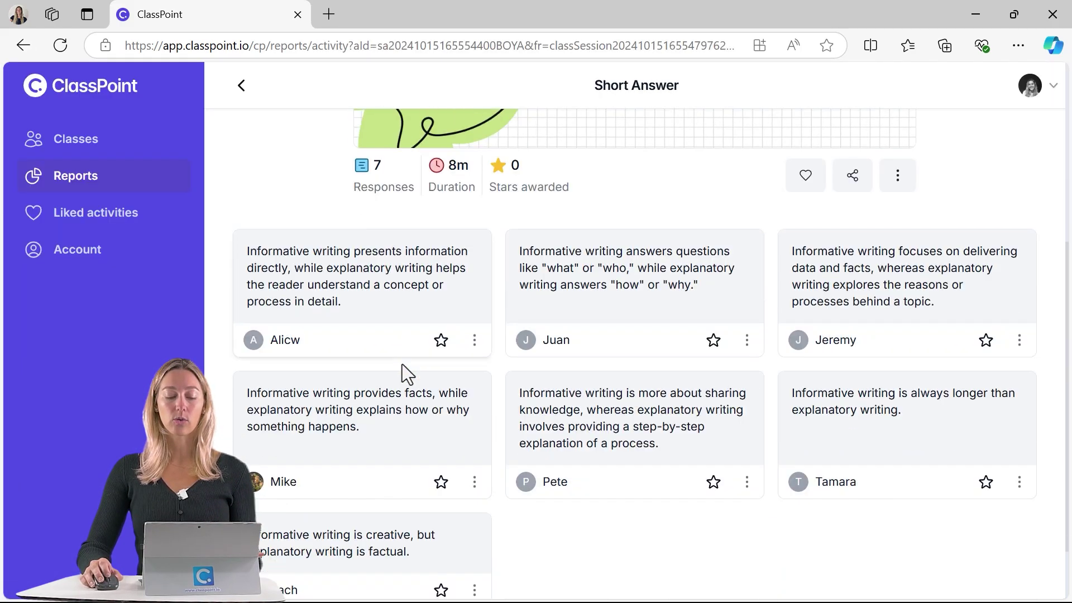
{"action": "left_click", "coordinate": [899, 155]}
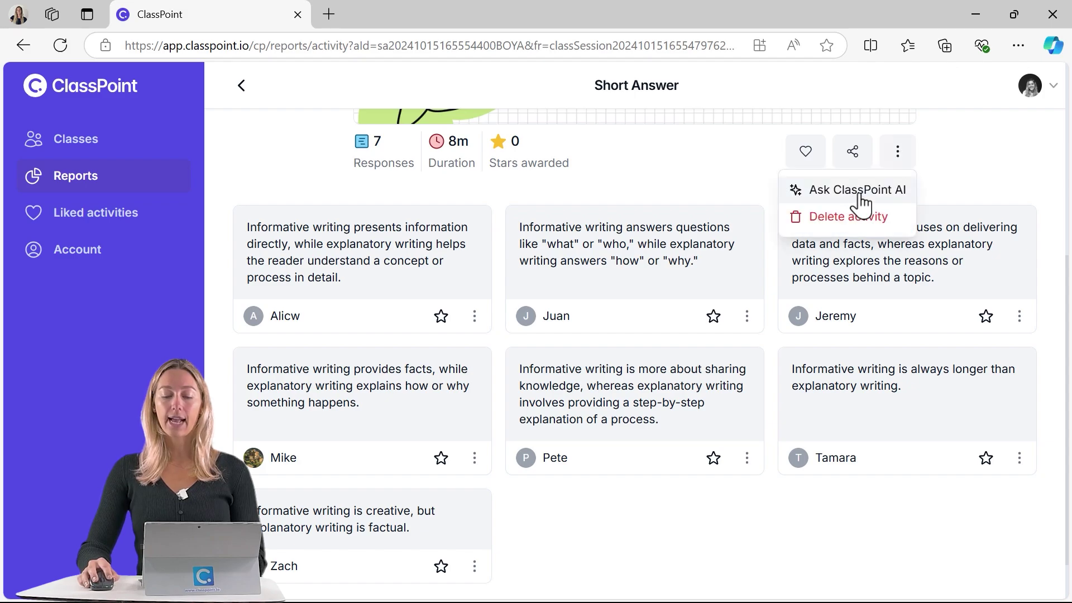
{"action": "left_click", "coordinate": [862, 192]}
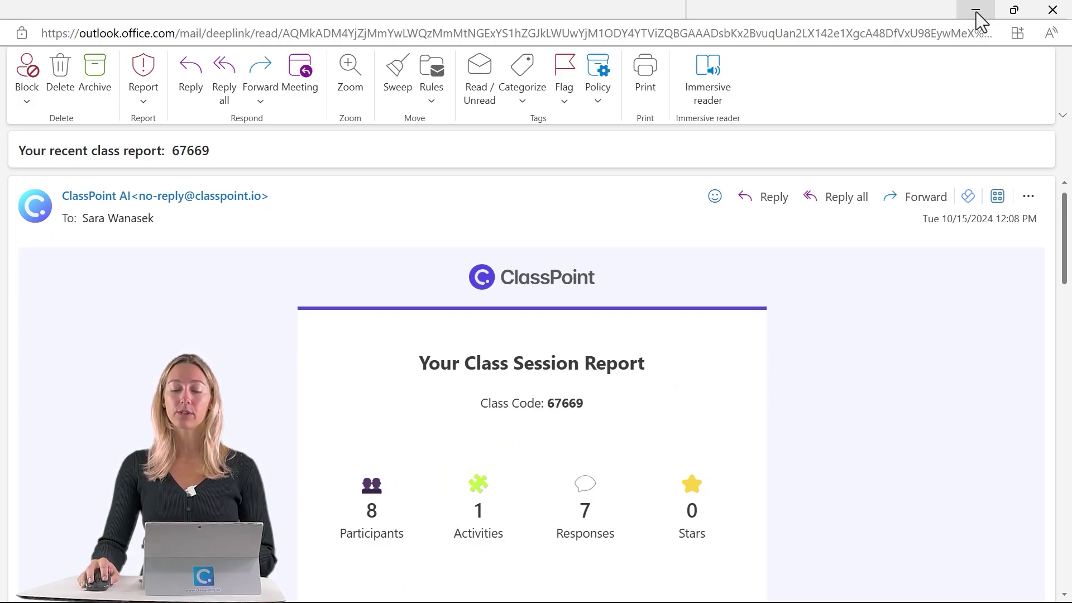
Scroll the report email to the AI Session Insight recommending Multiple Choice or Slide Drawing activities.
{"action": "scroll", "coordinate": [830, 262], "scroll_direction": "down", "scroll_amount": 6}
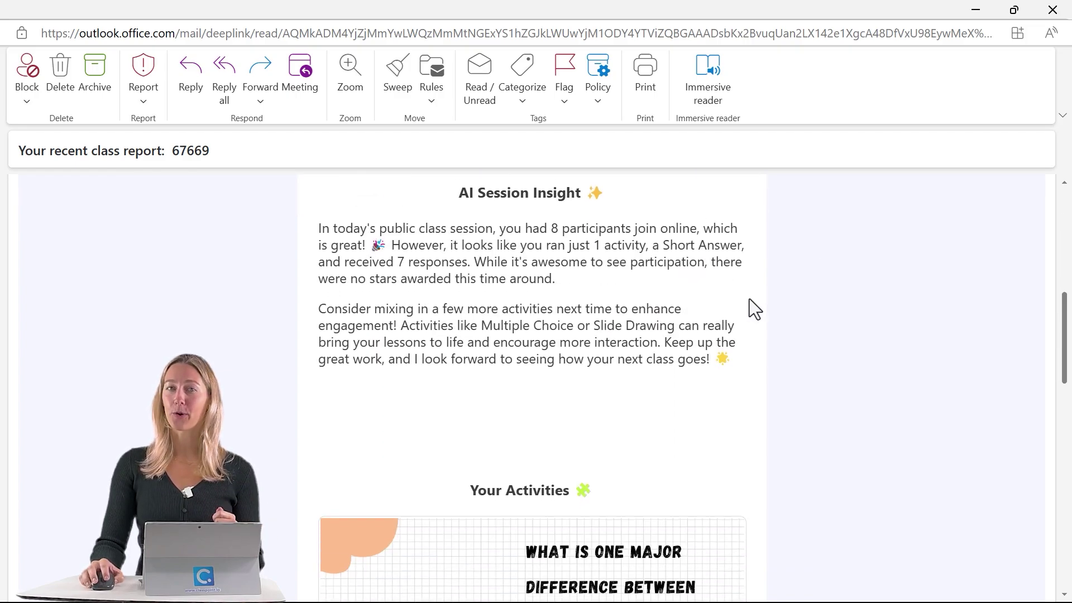